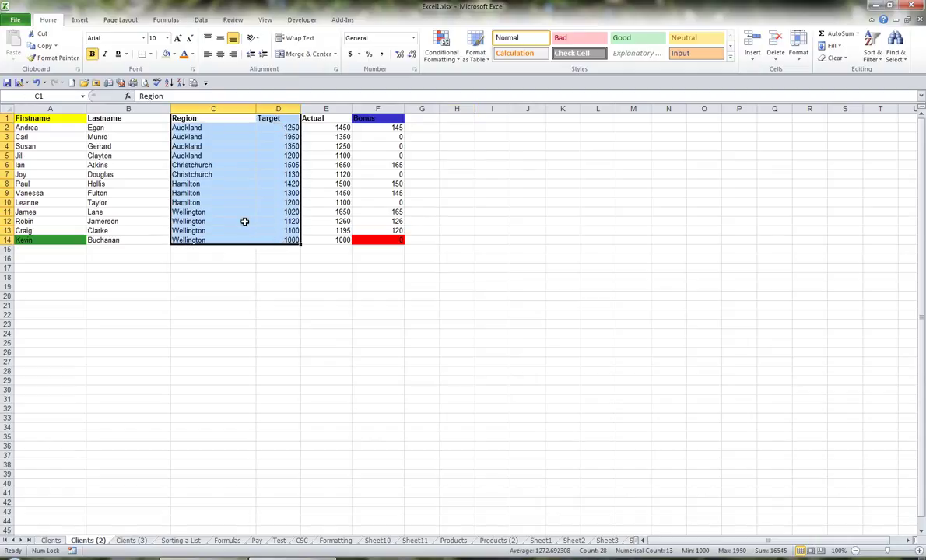
Step: Insert a 2-D clustered column chart of the selected Region and Target data, and place it enlarged beside the table from column G
{"action": "left_click", "coordinate": [79, 19]}
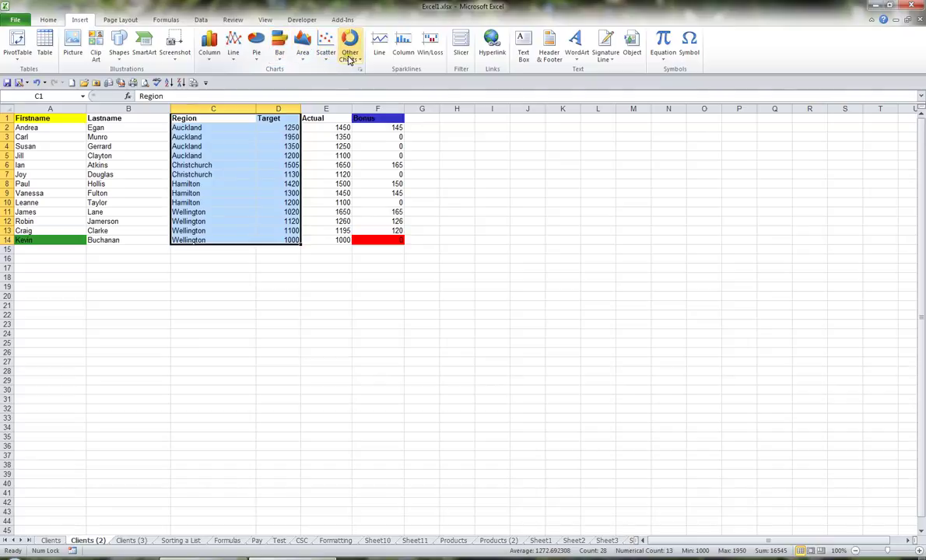
{"action": "left_click", "coordinate": [209, 53]}
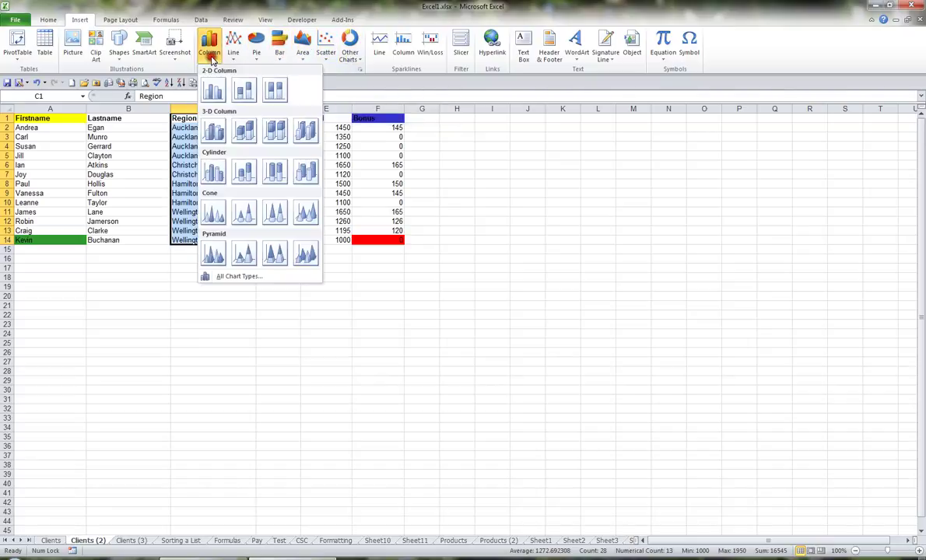
{"action": "left_click", "coordinate": [214, 90]}
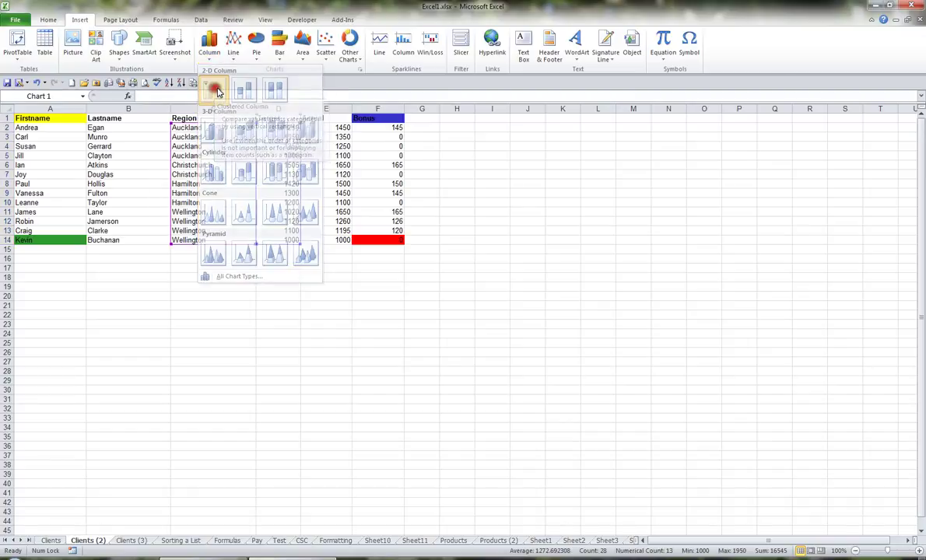
{"action": "left_click_drag", "start_coordinate": [544, 248], "coordinate": [620, 116]}
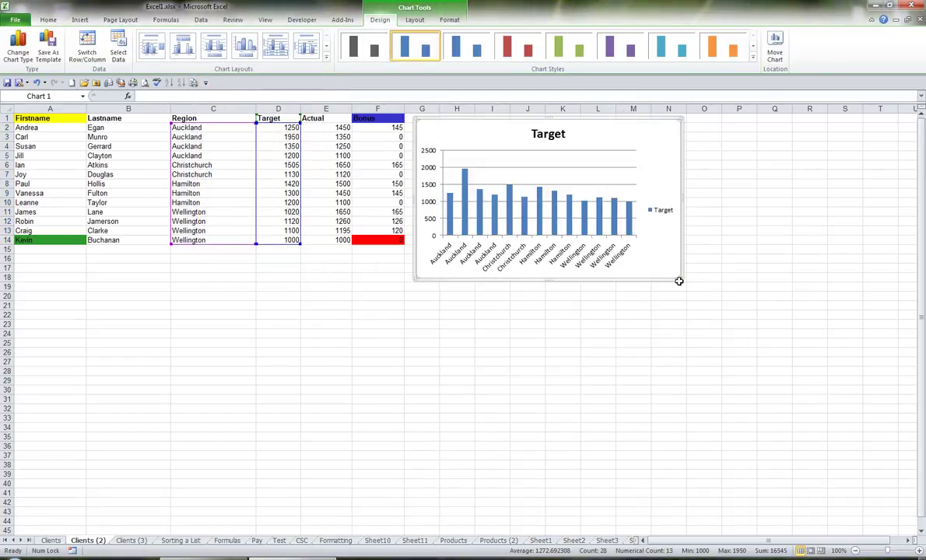
{"action": "left_click_drag", "start_coordinate": [679, 279], "coordinate": [865, 507]}
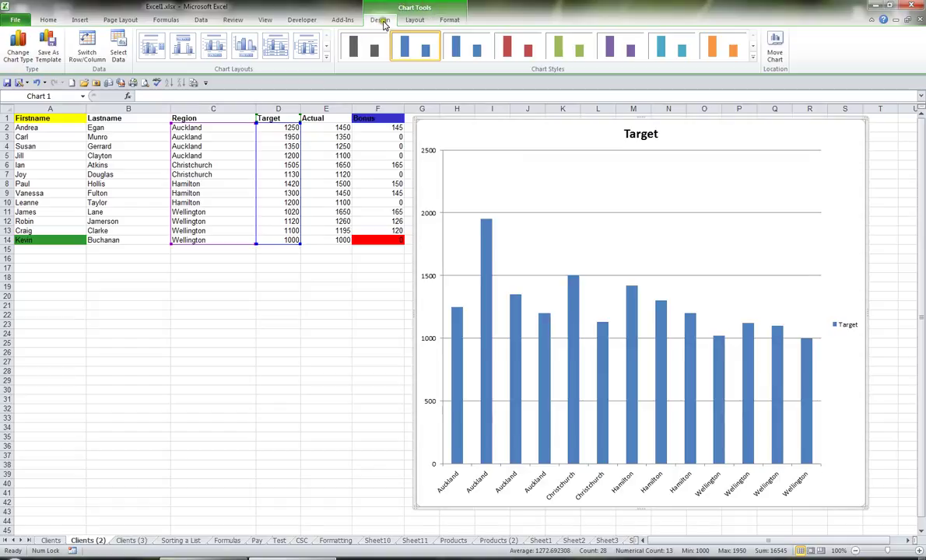
Step: Apply the green bevelled chart style and Layout 5, with a data table and vertical axis title, to the column chart
{"action": "left_click", "coordinate": [522, 56]}
{"action": "left_click", "coordinate": [566, 49]}
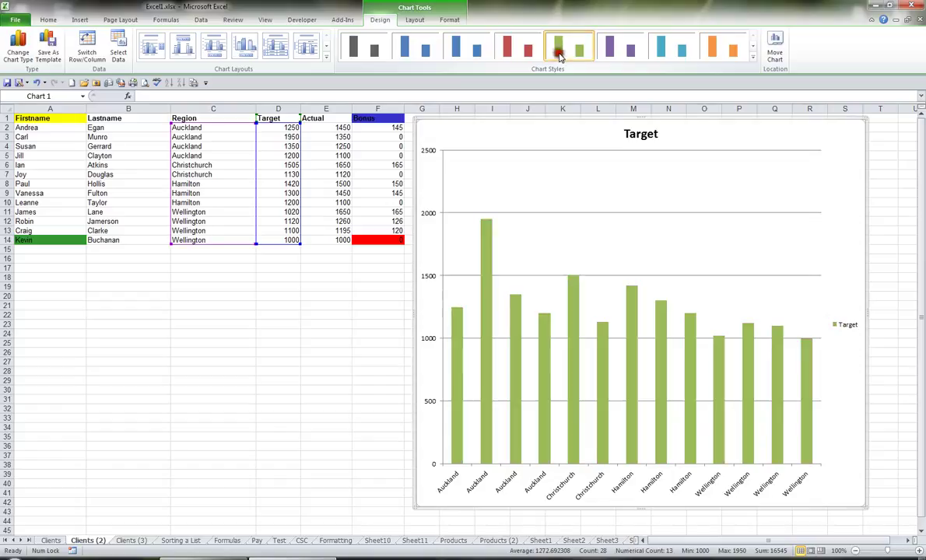
{"action": "left_click", "coordinate": [753, 59]}
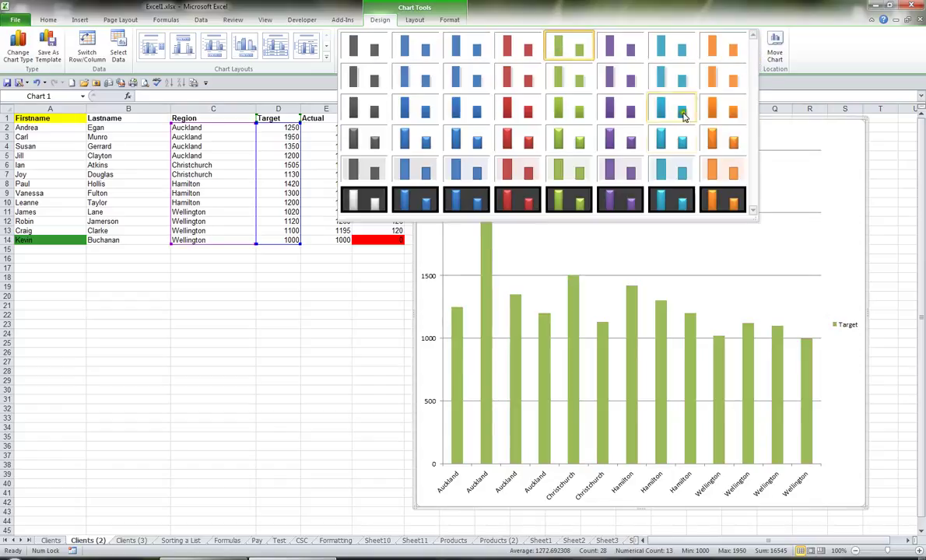
{"action": "left_click", "coordinate": [578, 150]}
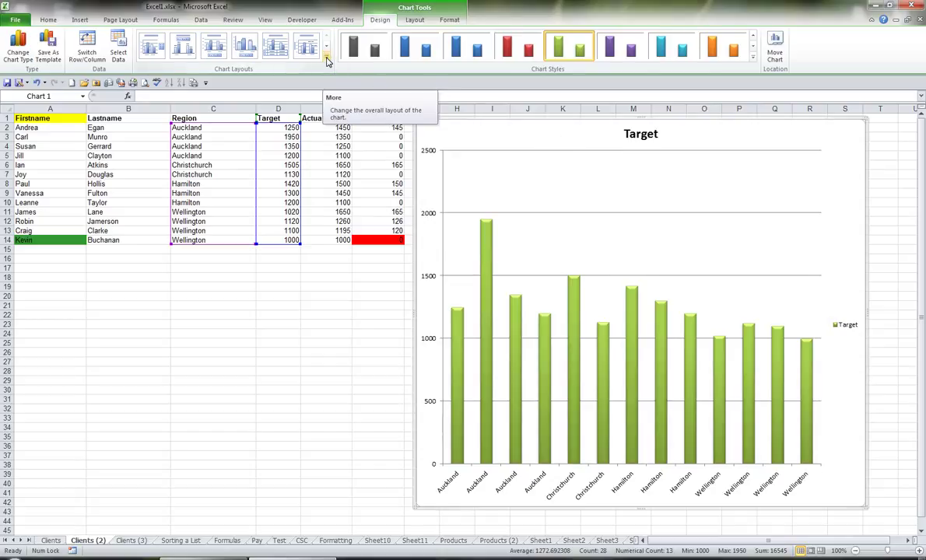
{"action": "left_click", "coordinate": [327, 62]}
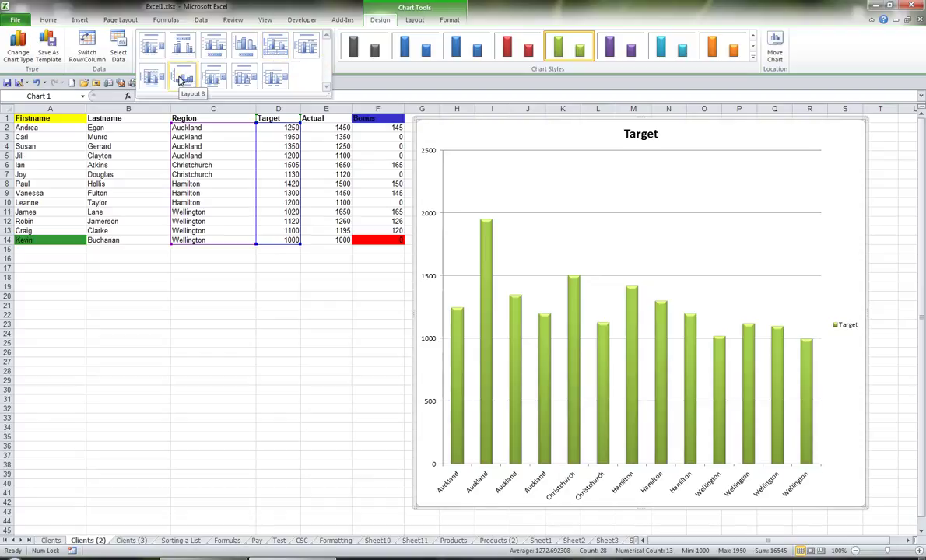
{"action": "left_click", "coordinate": [278, 49]}
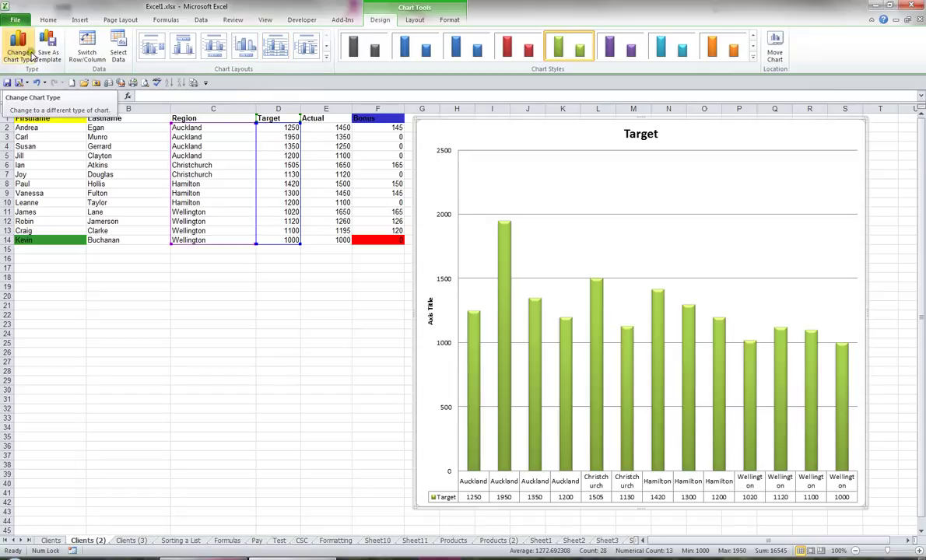
Step: Examine the chart's source data range and the cell references for the Target series' name and values
{"action": "left_click", "coordinate": [117, 57]}
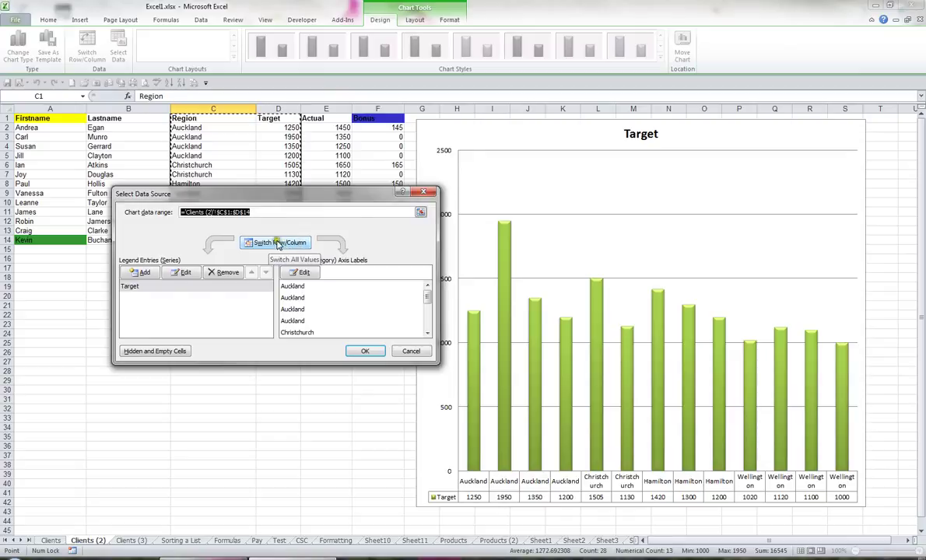
{"action": "left_click", "coordinate": [184, 272]}
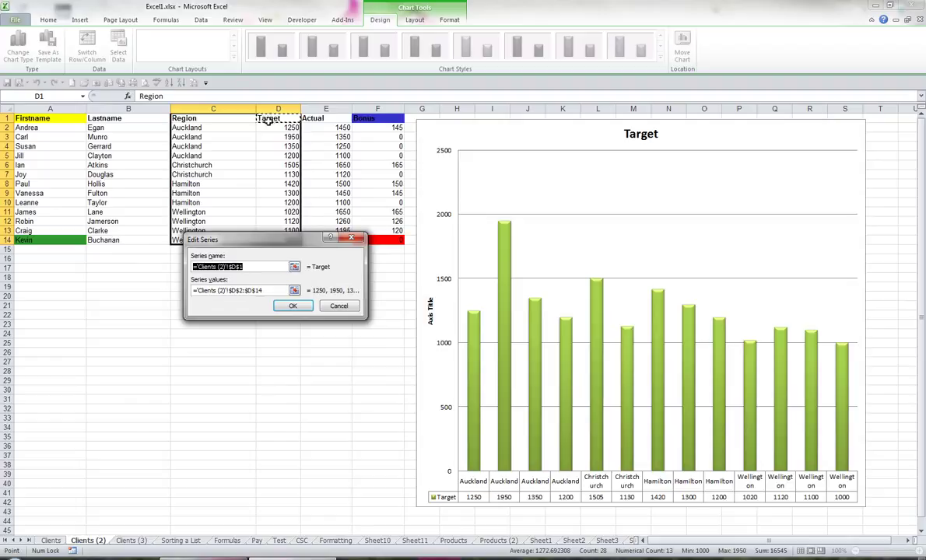
{"action": "left_click", "coordinate": [260, 291]}
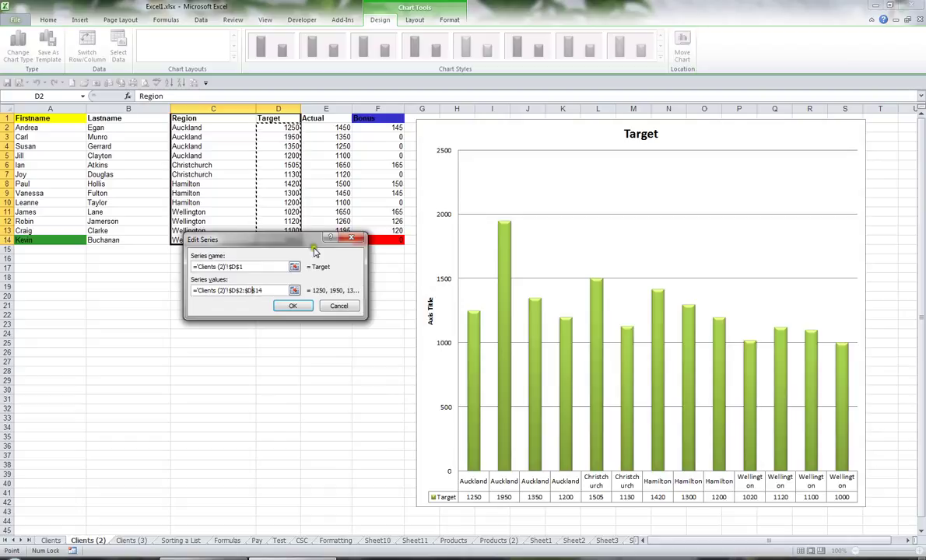
{"action": "left_click", "coordinate": [340, 306]}
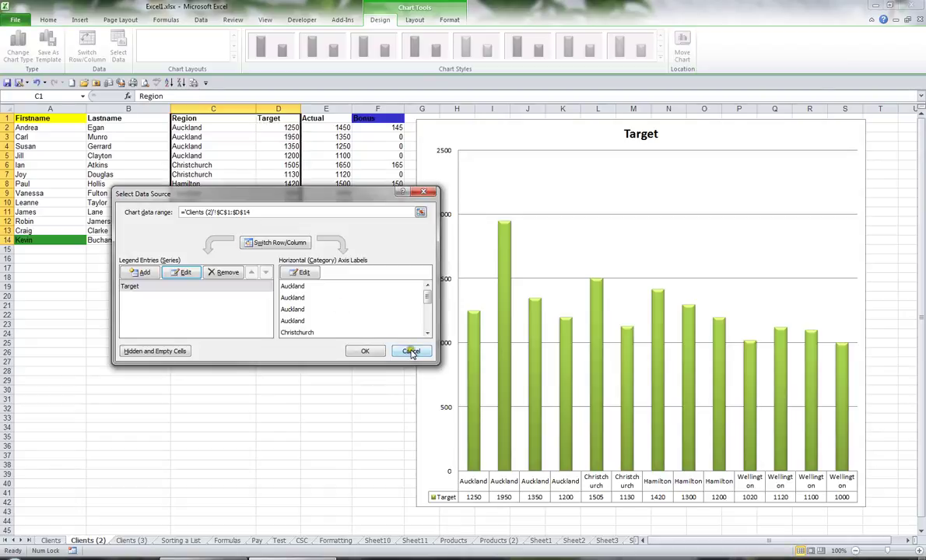
{"action": "left_click", "coordinate": [411, 352]}
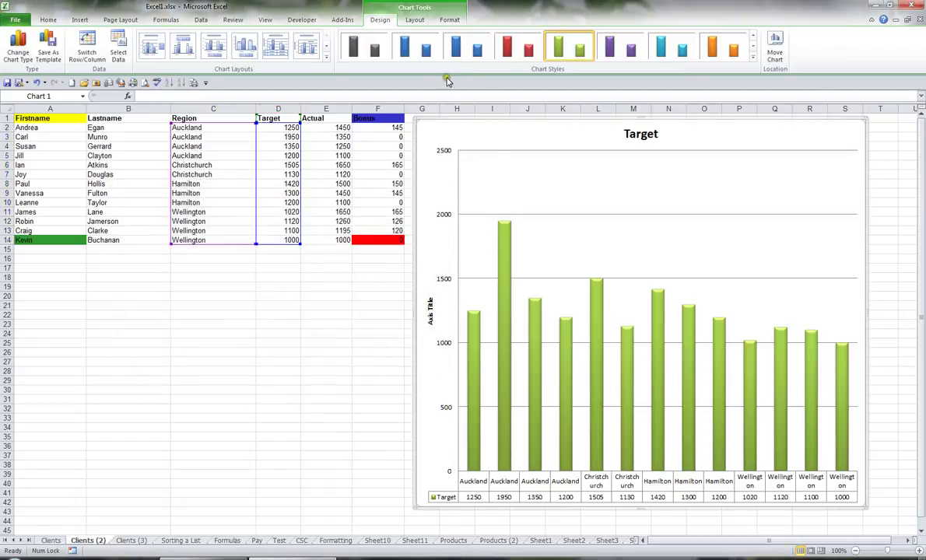
{"action": "left_click", "coordinate": [415, 20]}
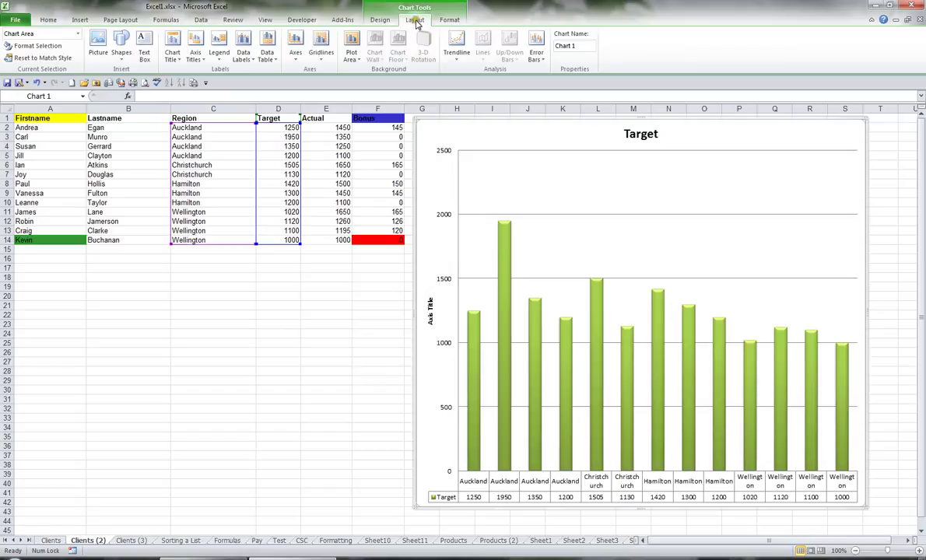
{"action": "left_click", "coordinate": [172, 55]}
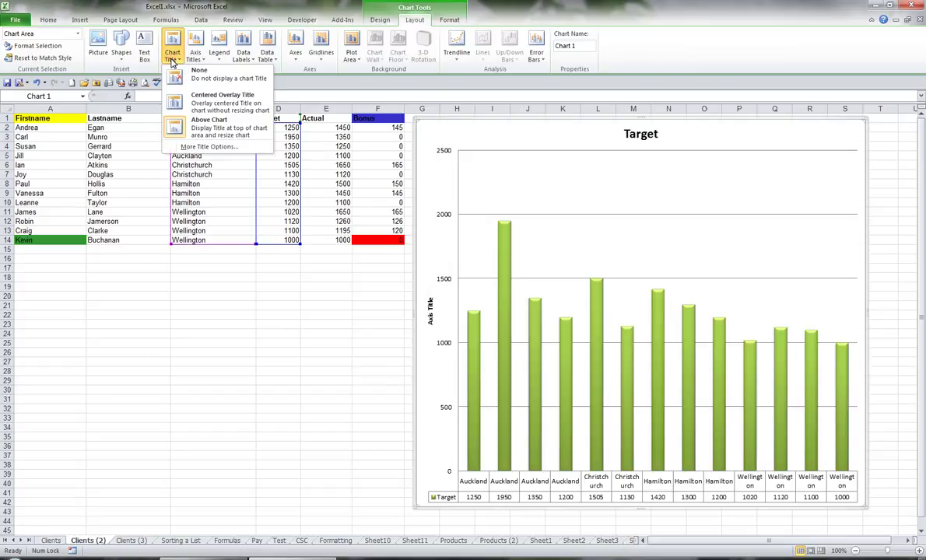
{"action": "left_click", "coordinate": [173, 63]}
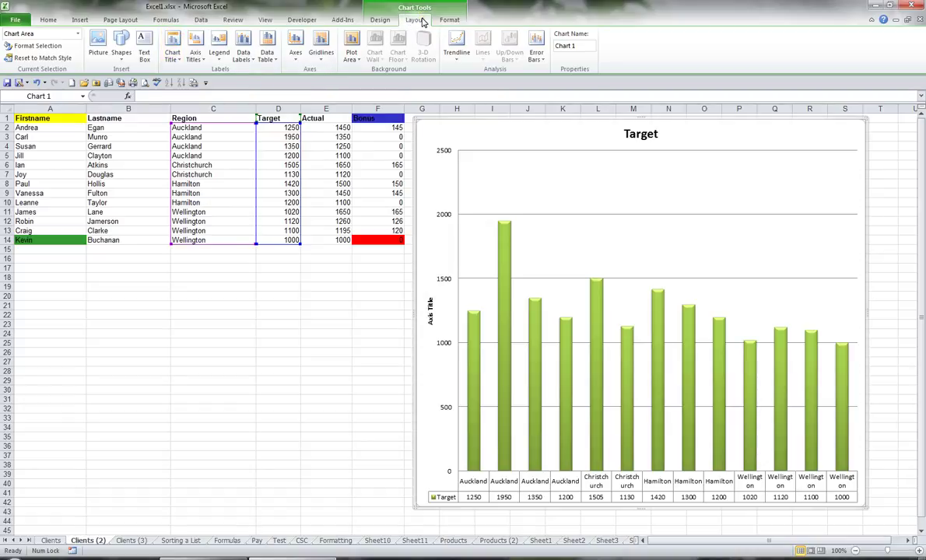
{"action": "left_click", "coordinate": [383, 20]}
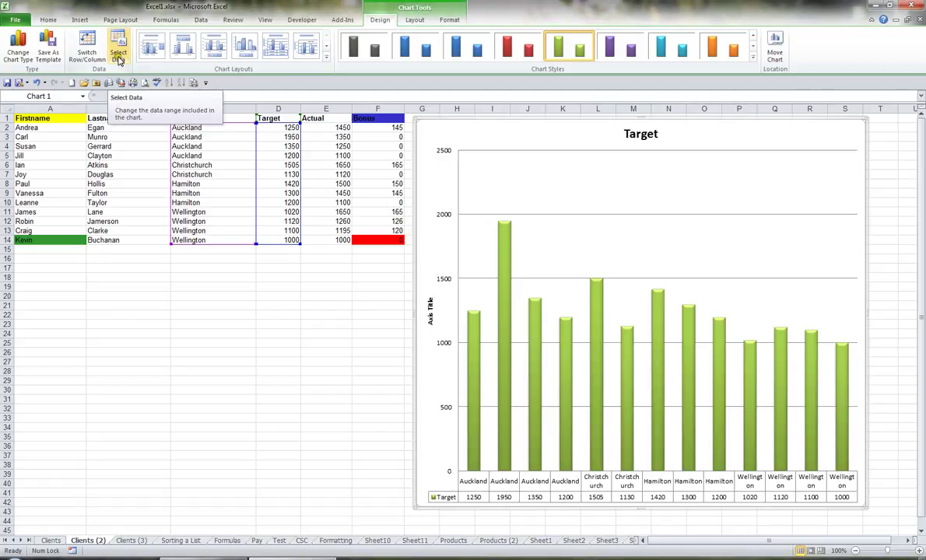
{"action": "left_click", "coordinate": [452, 20]}
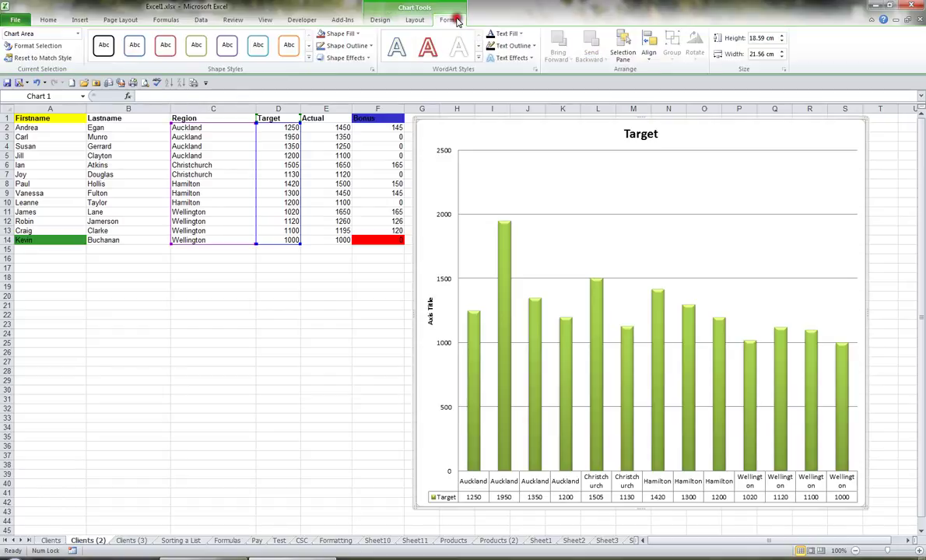
Step: Show the chart's legend at the right and add data labels at the outside end of the columns
{"action": "left_click", "coordinate": [416, 21]}
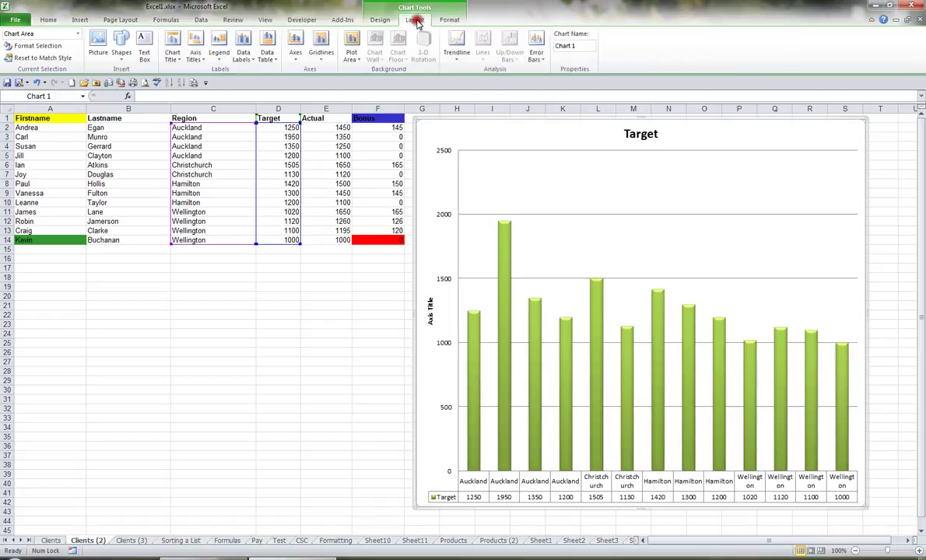
{"action": "left_click", "coordinate": [217, 56]}
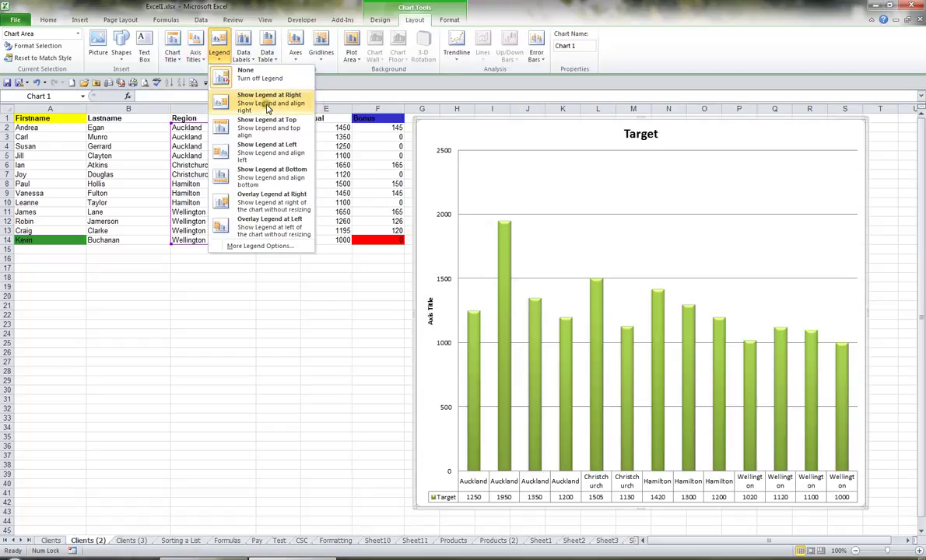
{"action": "left_click", "coordinate": [248, 95]}
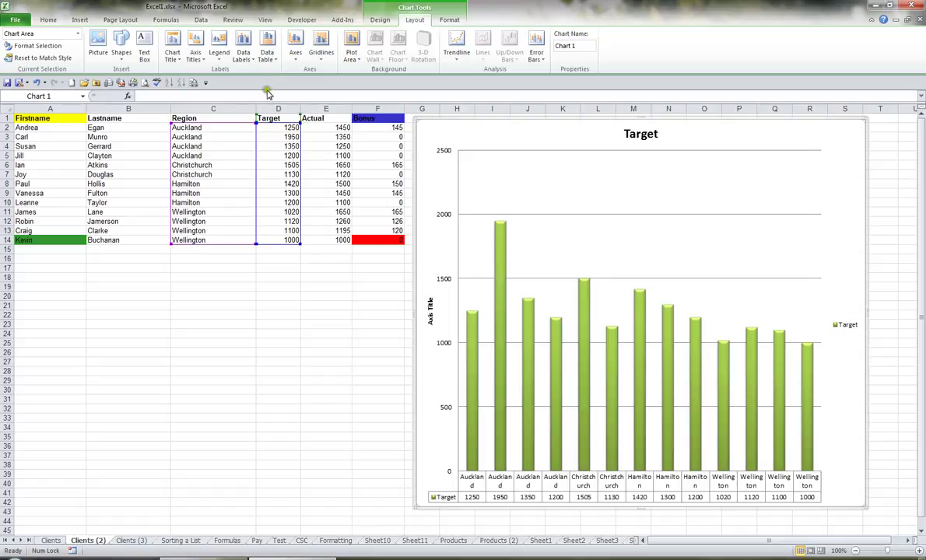
{"action": "left_click", "coordinate": [244, 59]}
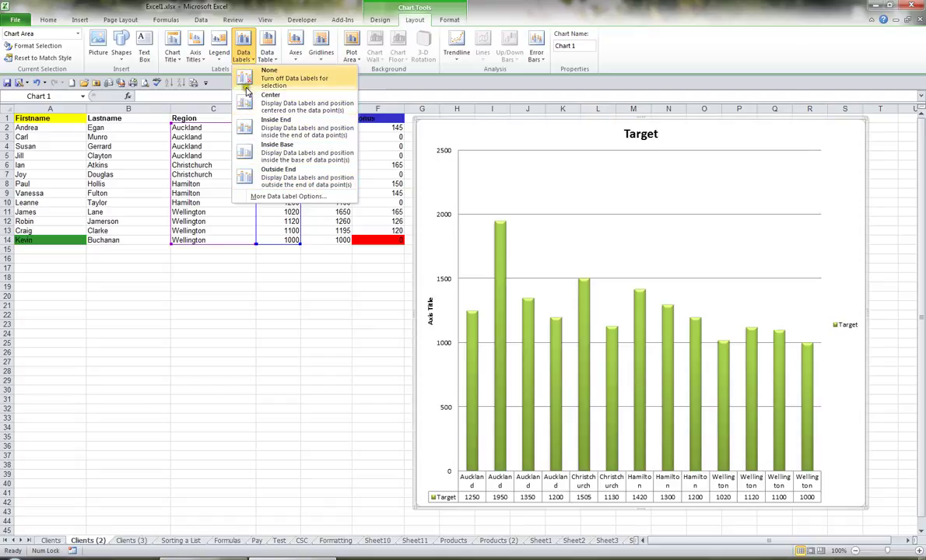
{"action": "left_click", "coordinate": [277, 179]}
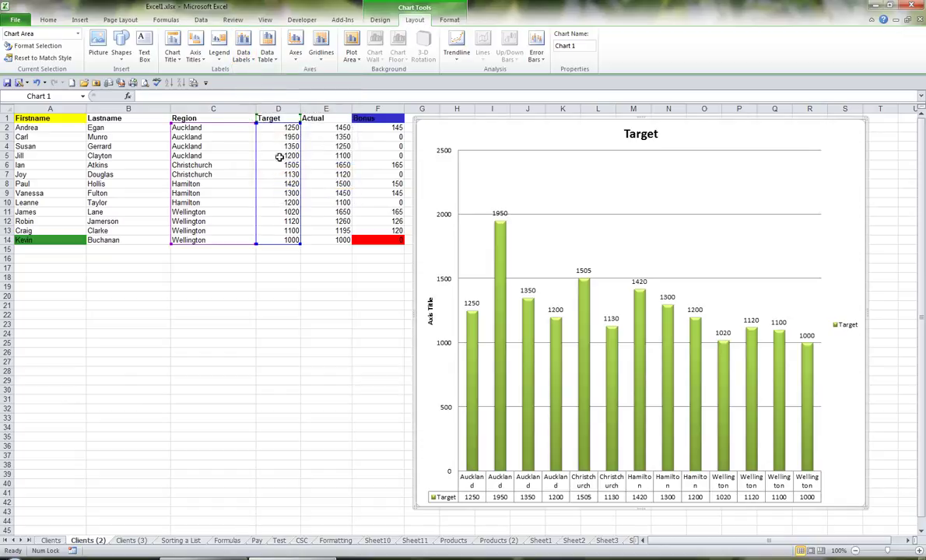
Step: Show the chart's data table without legend keys and set the primary horizontal gridlines to Minor Gridlines
{"action": "left_click", "coordinate": [268, 54]}
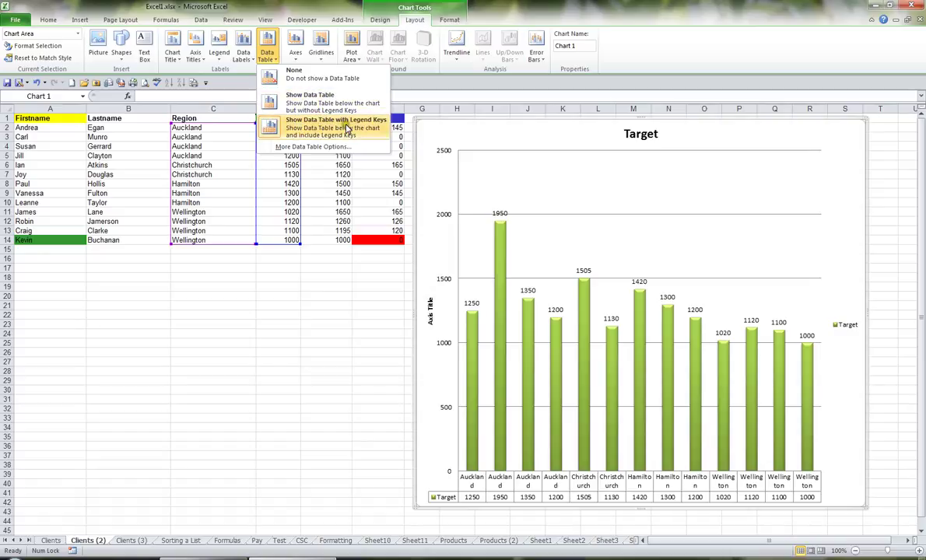
{"action": "left_click", "coordinate": [334, 105]}
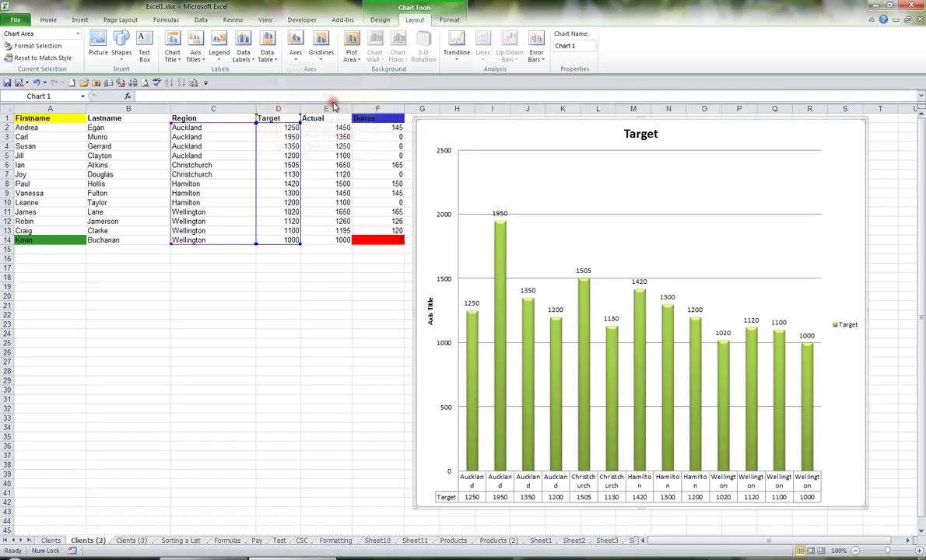
{"action": "left_click", "coordinate": [323, 61]}
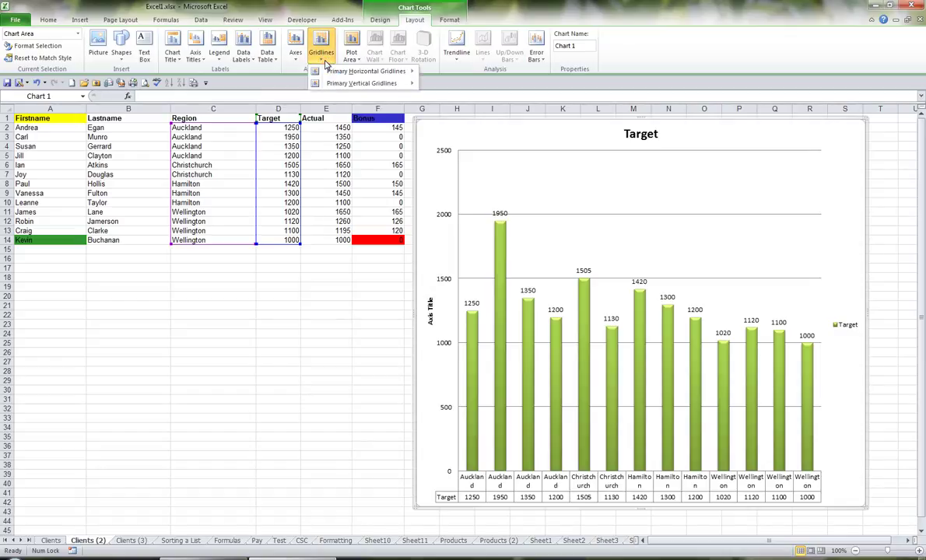
{"action": "mouse_move", "coordinate": [334, 74]}
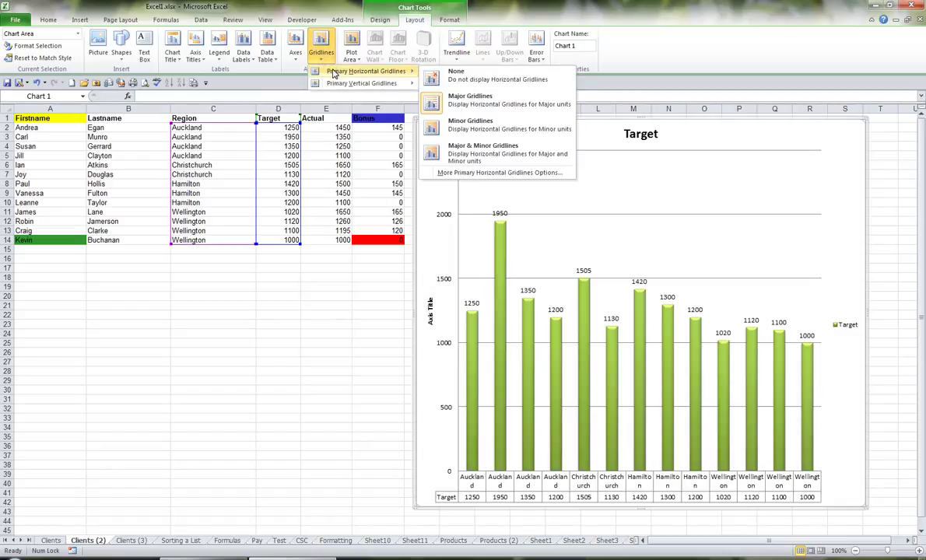
{"action": "left_click", "coordinate": [478, 130]}
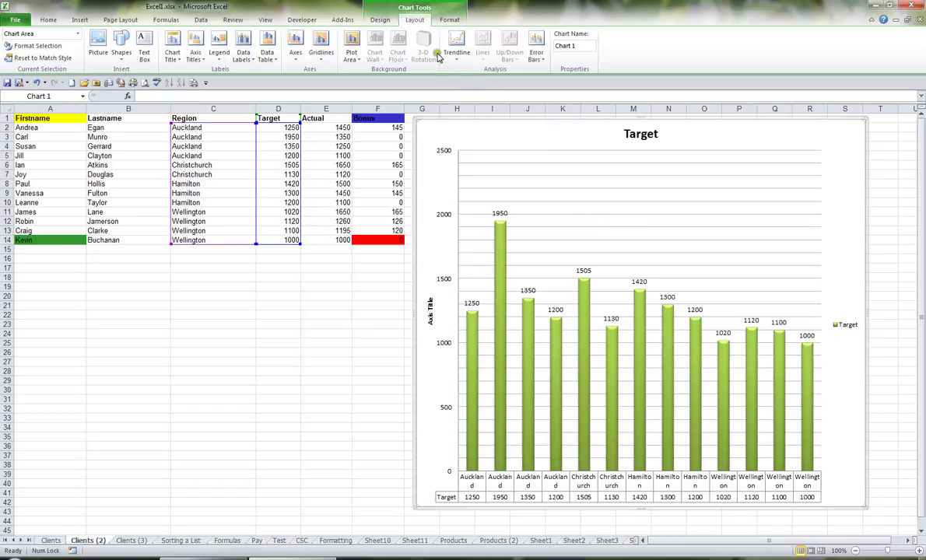
Step: Move the chart to a new sheet named Target Chart, and return to cell H12 on the Clients (2) sheet
{"action": "left_click", "coordinate": [381, 20]}
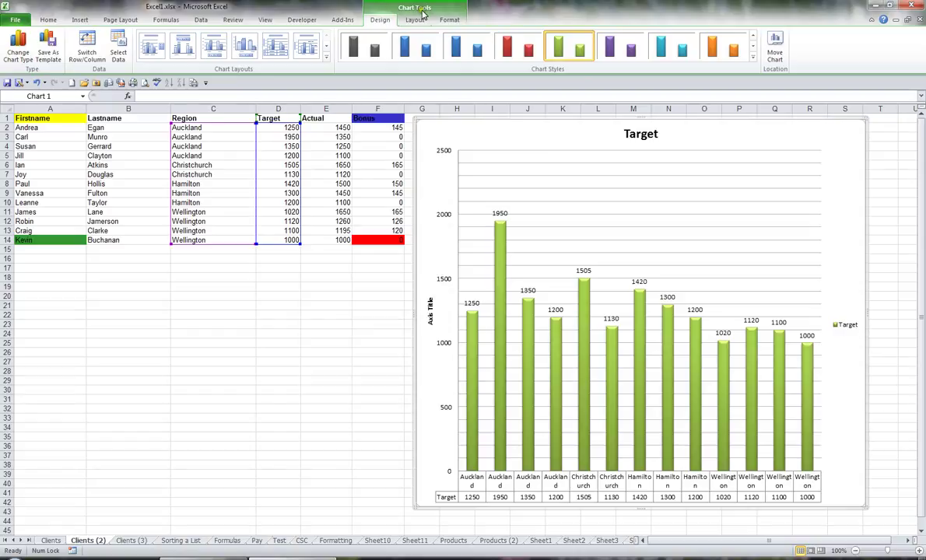
{"action": "left_click", "coordinate": [778, 58]}
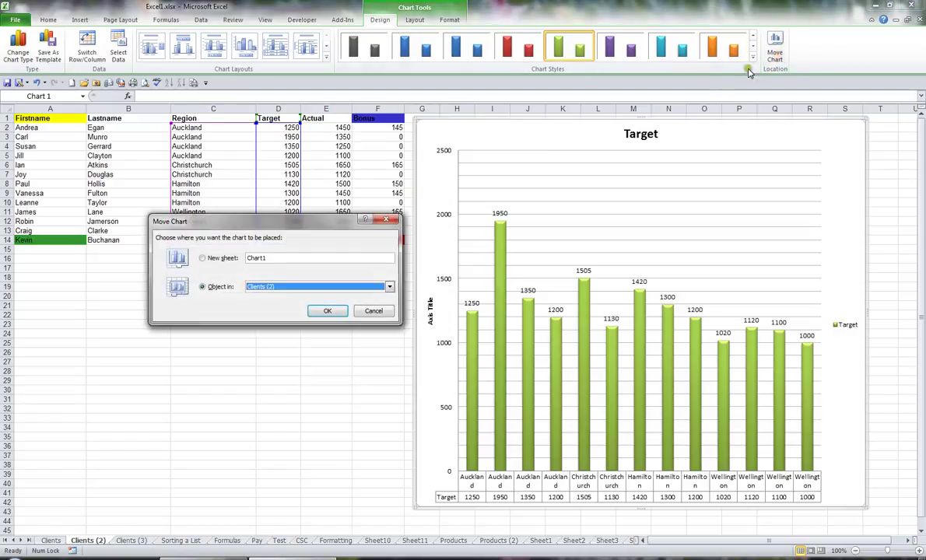
{"action": "left_click", "coordinate": [209, 257]}
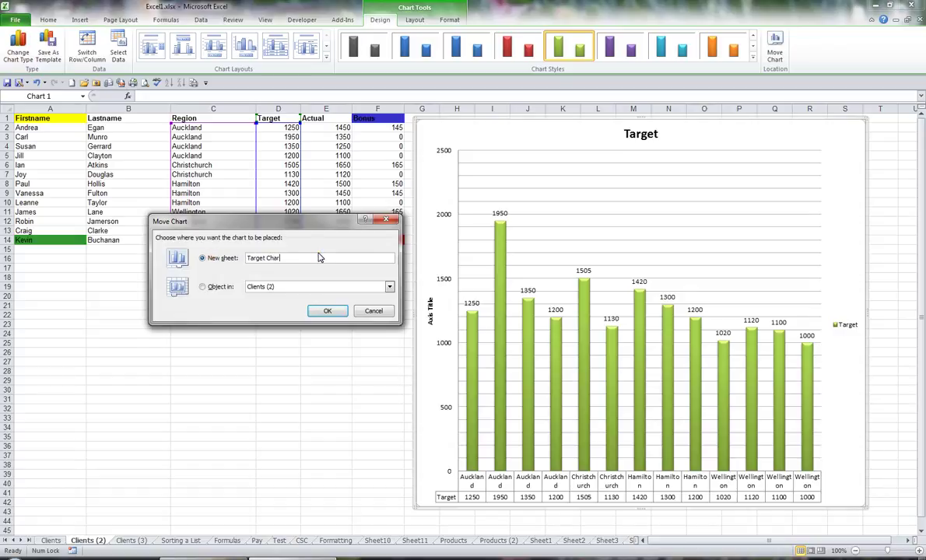
{"action": "left_click", "coordinate": [327, 311]}
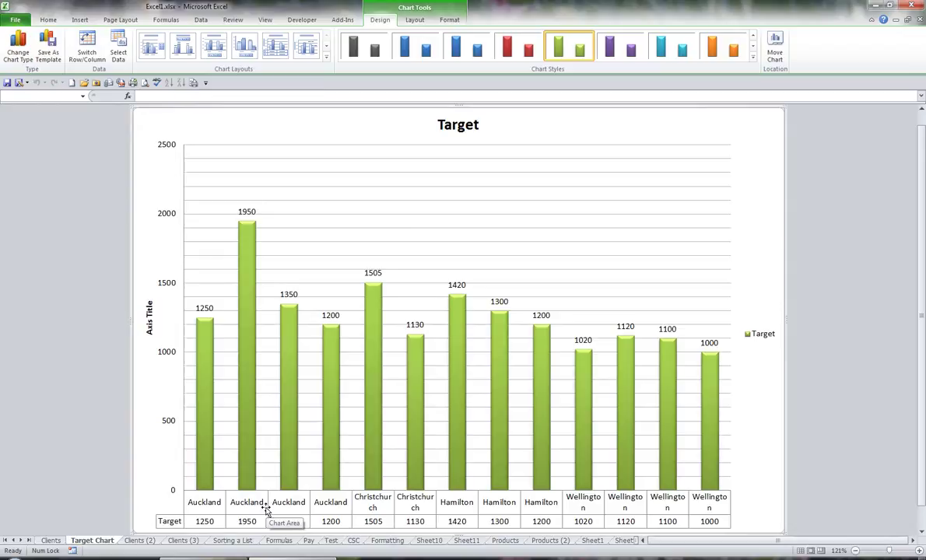
{"action": "left_click", "coordinate": [138, 540]}
{"action": "left_click", "coordinate": [452, 219]}
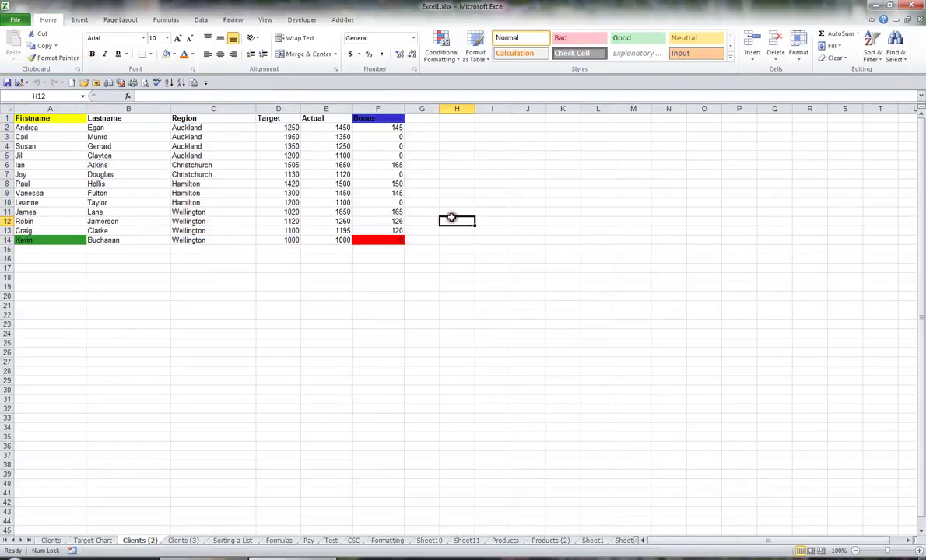
Step: Insert a column sparkline in cell H2 using the data range D2:F2
{"action": "left_click", "coordinate": [467, 128]}
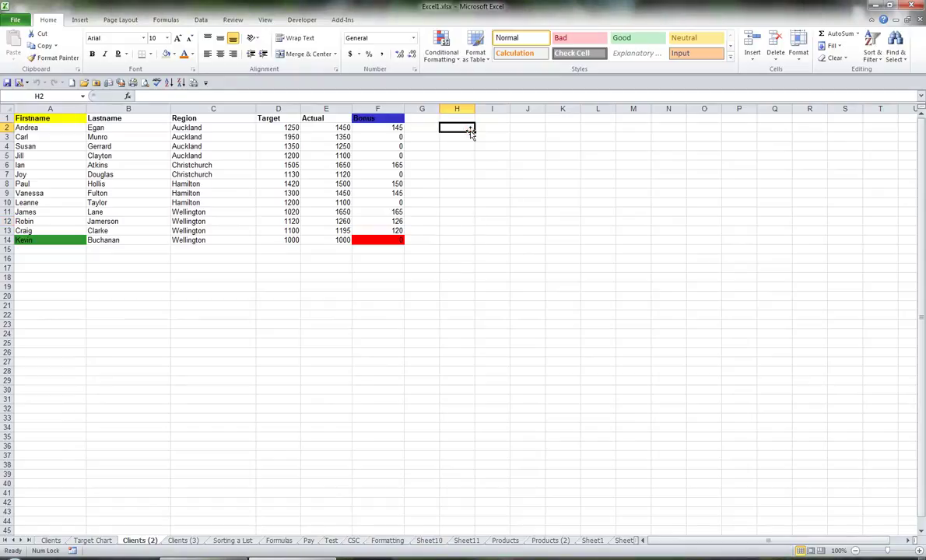
{"action": "left_click", "coordinate": [79, 20]}
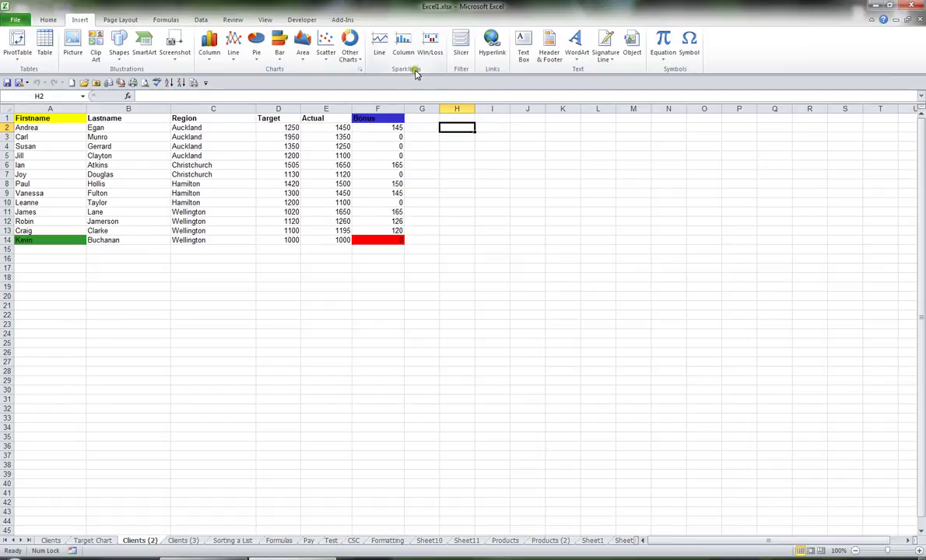
{"action": "left_click", "coordinate": [403, 48]}
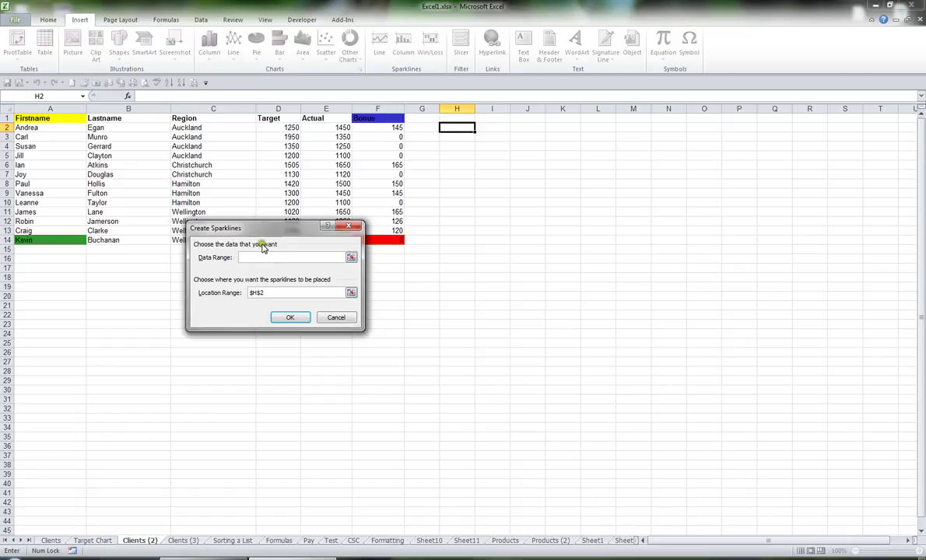
{"action": "left_click_drag", "start_coordinate": [274, 128], "coordinate": [386, 130]}
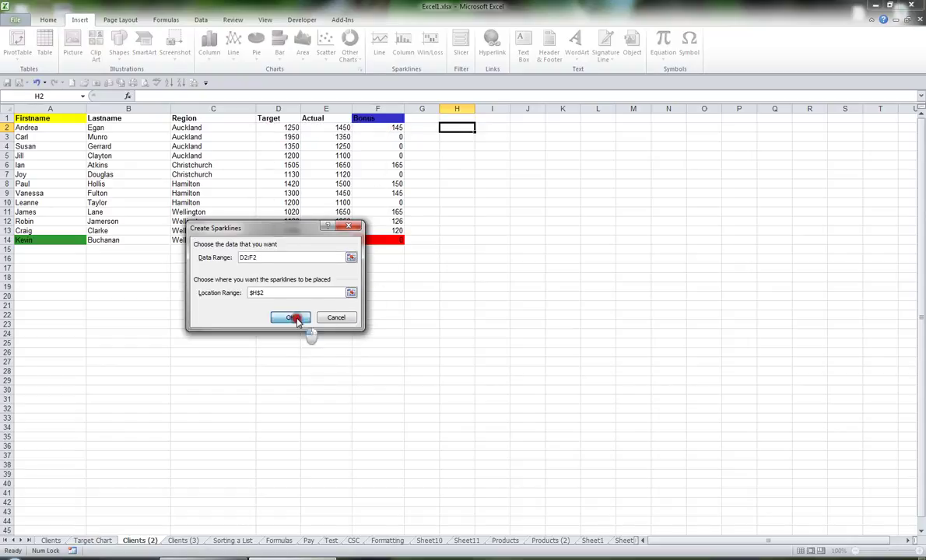
{"action": "left_click", "coordinate": [291, 318]}
Step: Make row 2 taller and column H wider, and fill the H2 sparkline down to H14
{"action": "left_click_drag", "start_coordinate": [8, 132], "coordinate": [10, 145]}
{"action": "left_click_drag", "start_coordinate": [475, 108], "coordinate": [525, 108]}
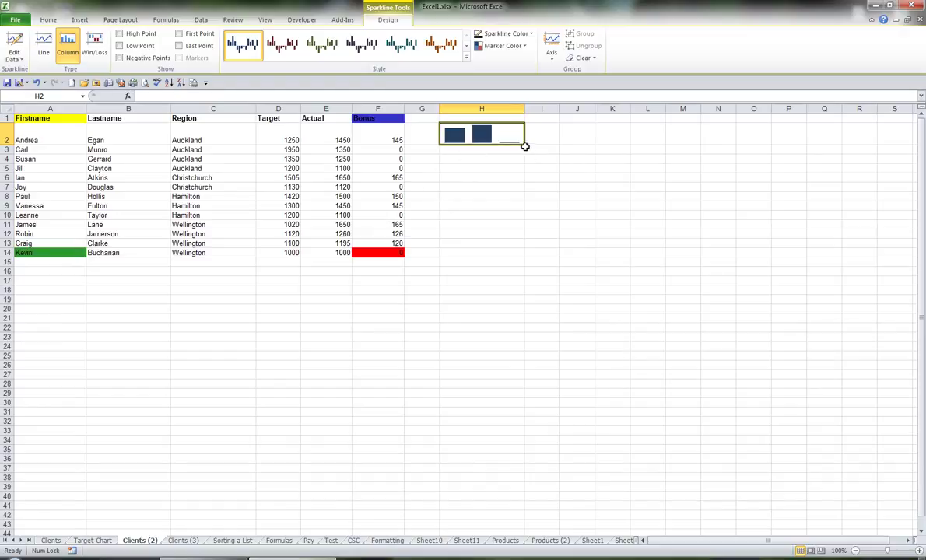
{"action": "left_click_drag", "start_coordinate": [524, 144], "coordinate": [530, 259]}
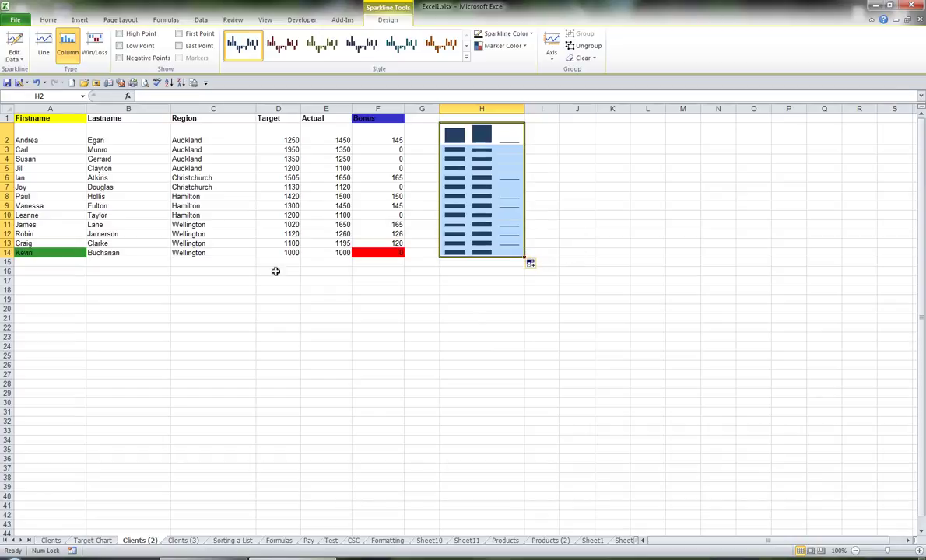
Step: Increase the heights of rows 3 to 14 to enlarge the copied sparklines
{"action": "left_click_drag", "start_coordinate": [9, 261], "coordinate": [9, 267]}
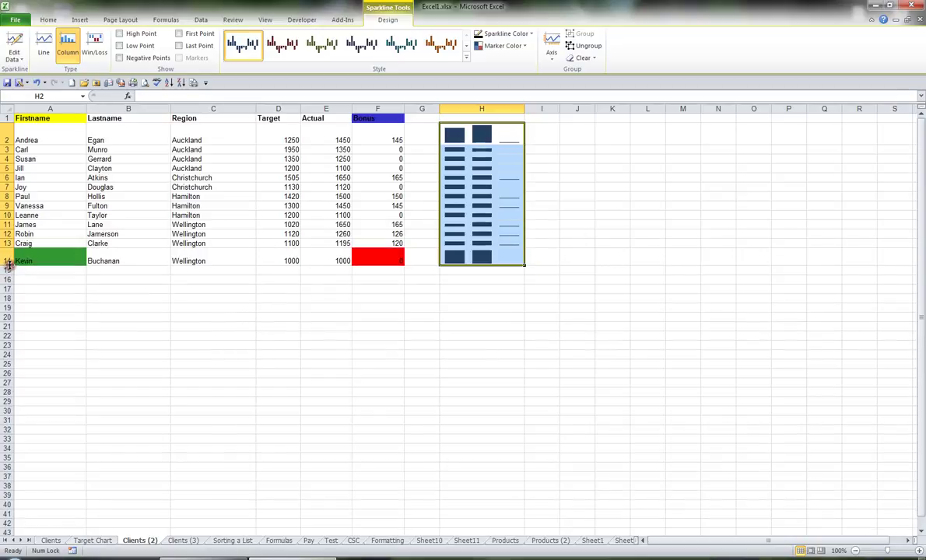
{"action": "left_click_drag", "start_coordinate": [7, 145], "coordinate": [7, 340]}
{"action": "left_click", "coordinate": [543, 383]}
Step: Ungroup the sparklines in H2:H14 so that each one can be formatted separately
{"action": "left_click", "coordinate": [502, 132]}
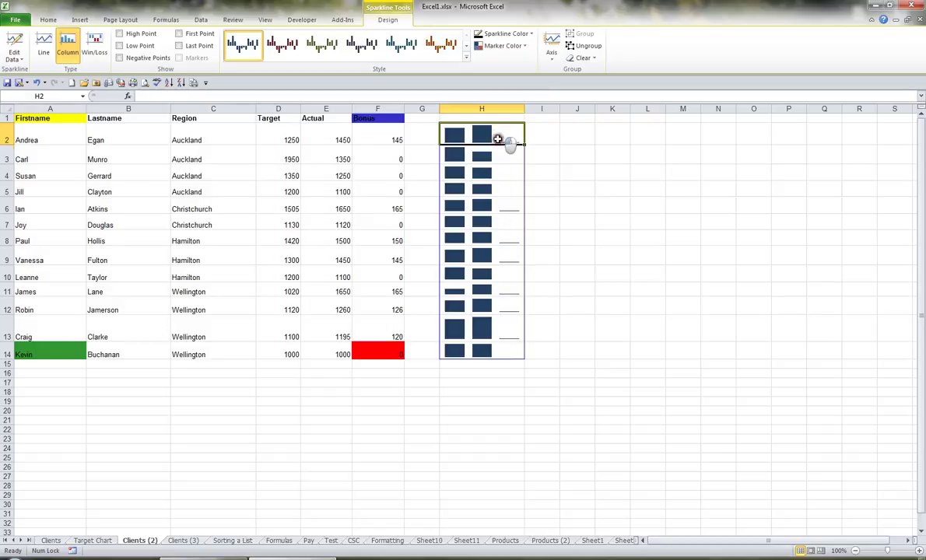
{"action": "left_click_drag", "start_coordinate": [502, 140], "coordinate": [481, 351]}
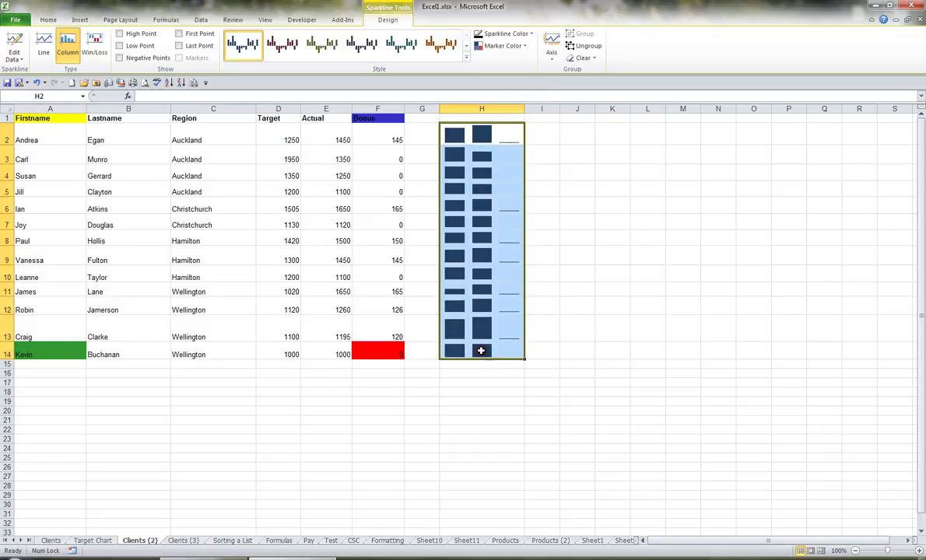
{"action": "left_click", "coordinate": [587, 45]}
{"action": "left_click", "coordinate": [597, 219]}
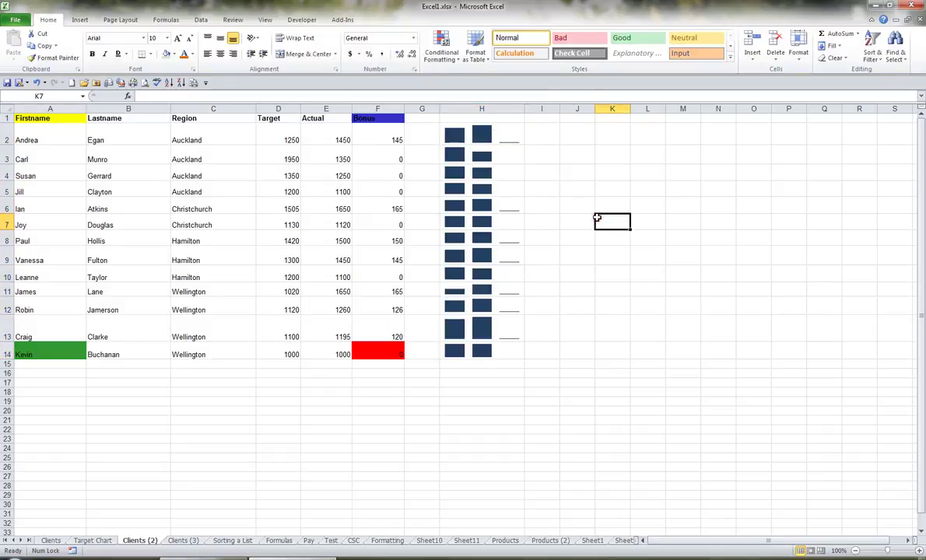
Step: Apply a dark green style to the H2 sparkline, dark orange to H3 and light green to H4
{"action": "left_click", "coordinate": [482, 132]}
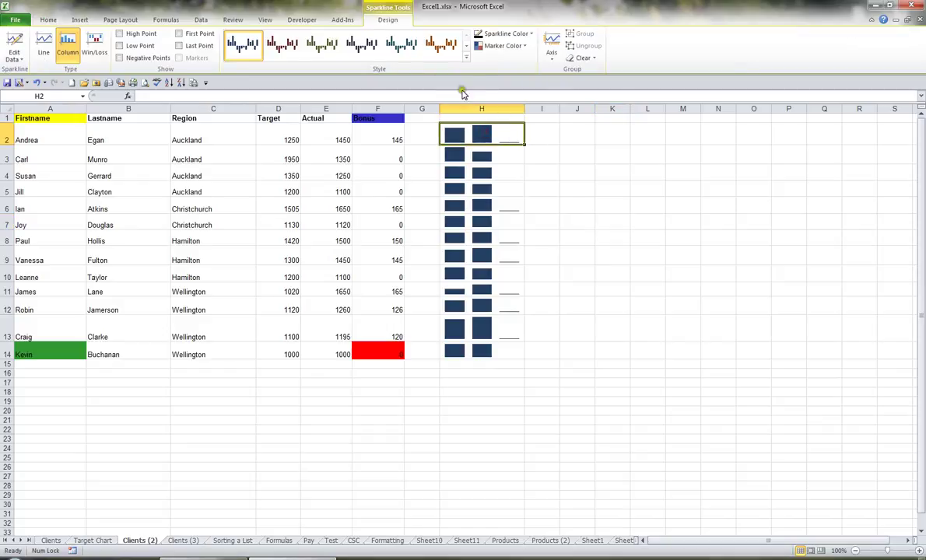
{"action": "left_click", "coordinate": [319, 45]}
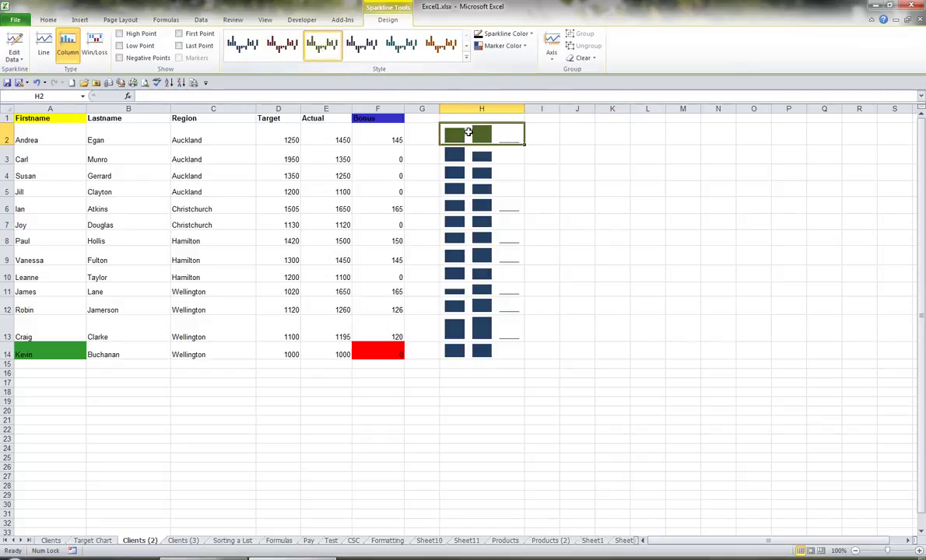
{"action": "left_click", "coordinate": [478, 154]}
{"action": "left_click", "coordinate": [450, 52]}
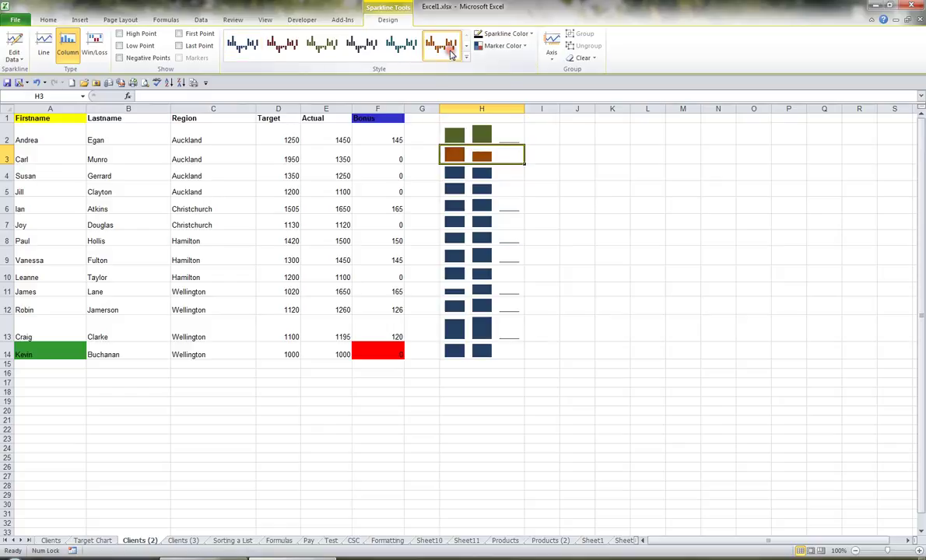
{"action": "left_click", "coordinate": [482, 174]}
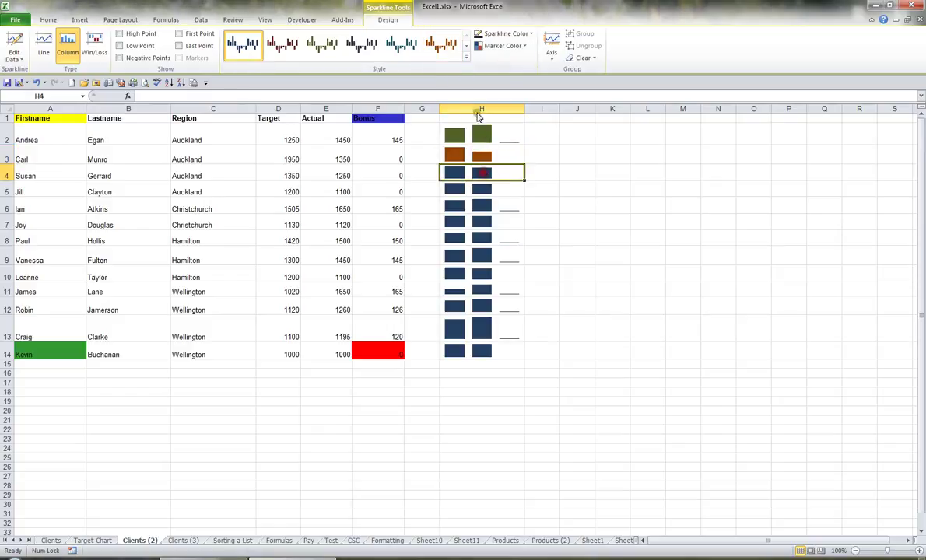
{"action": "left_click", "coordinate": [466, 57]}
{"action": "left_click", "coordinate": [316, 145]}
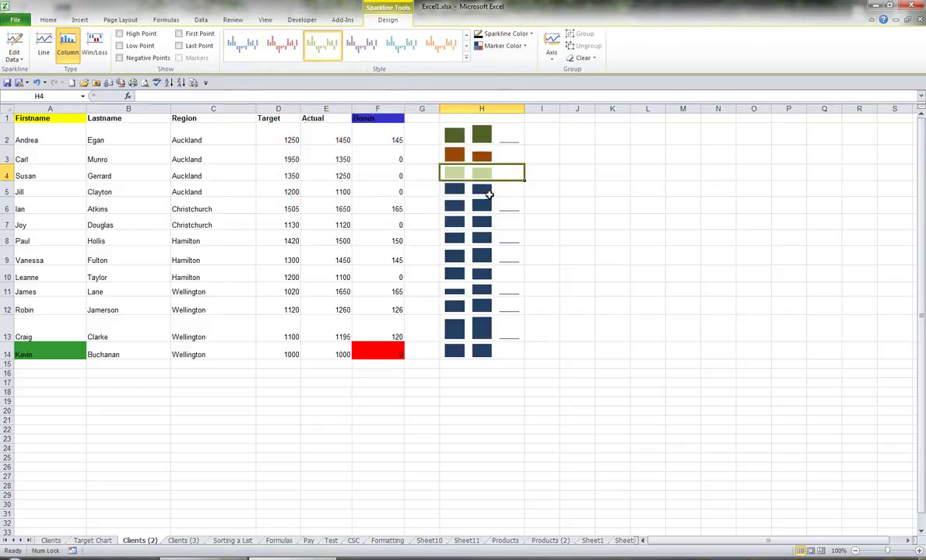
Step: Apply a purple style to the sparkline in H5 and a medium blue style to the one in H6
{"action": "left_click", "coordinate": [482, 189]}
{"action": "left_click", "coordinate": [467, 59]}
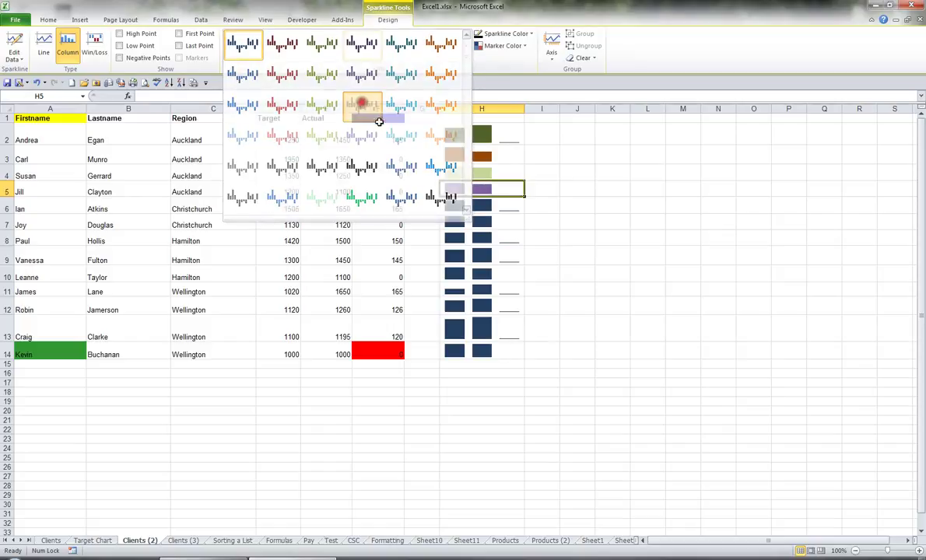
{"action": "left_click", "coordinate": [362, 103]}
{"action": "left_click", "coordinate": [495, 206]}
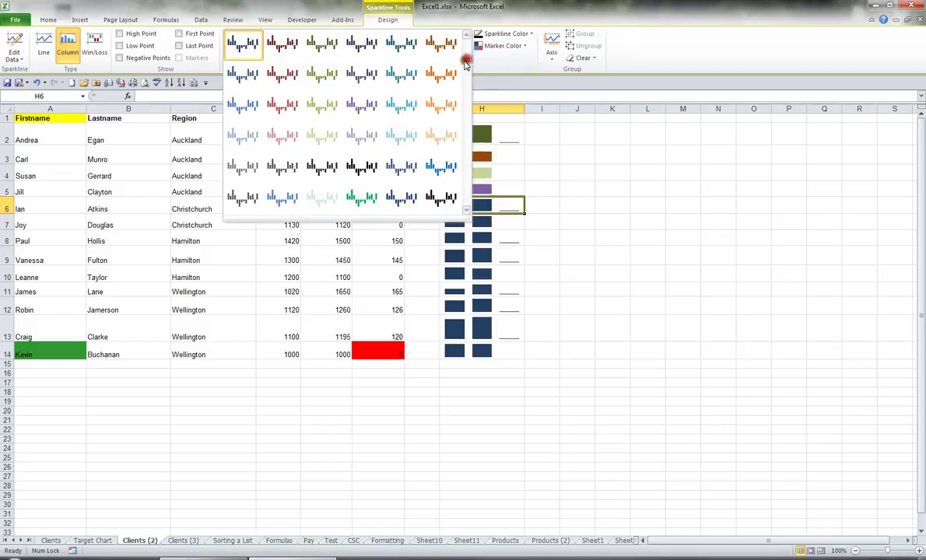
{"action": "left_click", "coordinate": [466, 57]}
{"action": "left_click", "coordinate": [242, 104]}
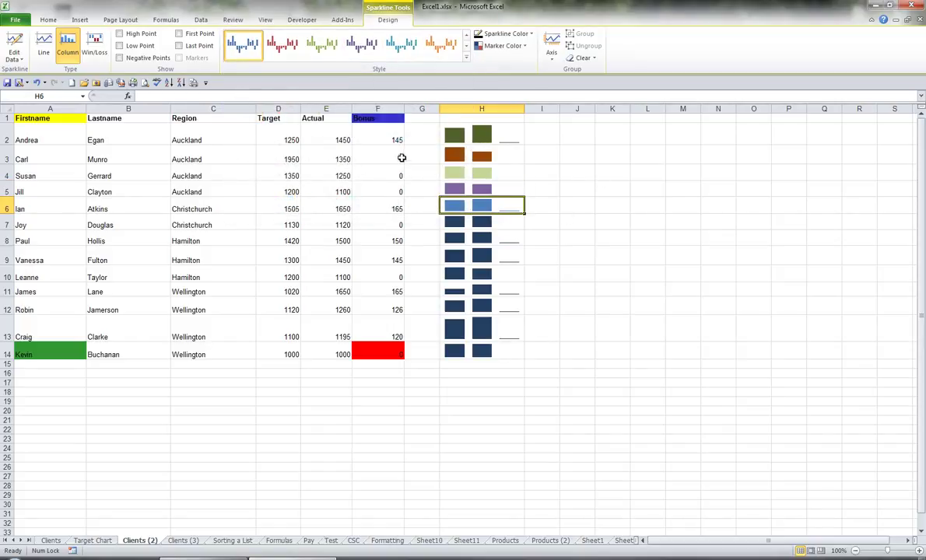
Step: Set the Target in D2 to 1000 and the Actual in E2 to 2000
{"action": "left_click", "coordinate": [388, 134]}
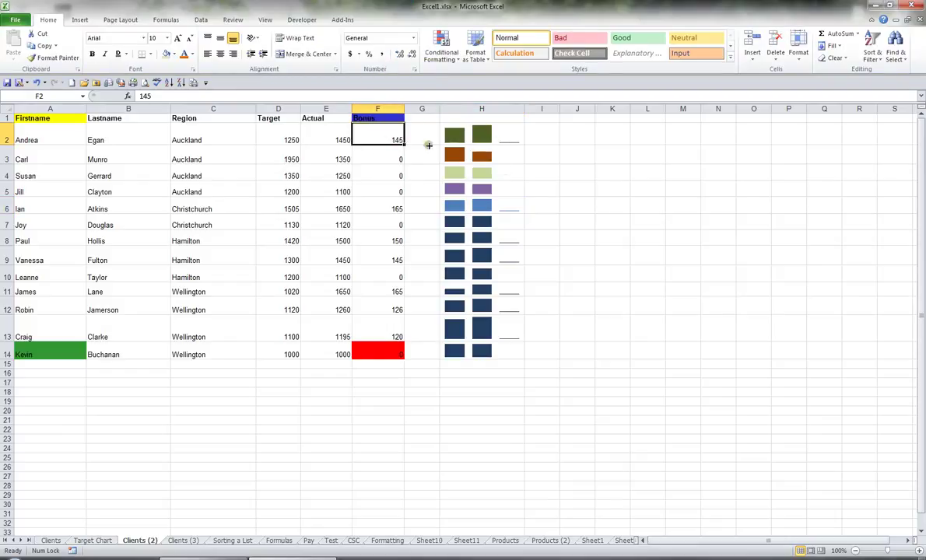
{"action": "left_click", "coordinate": [282, 137]}
{"action": "type", "text": "1000"}
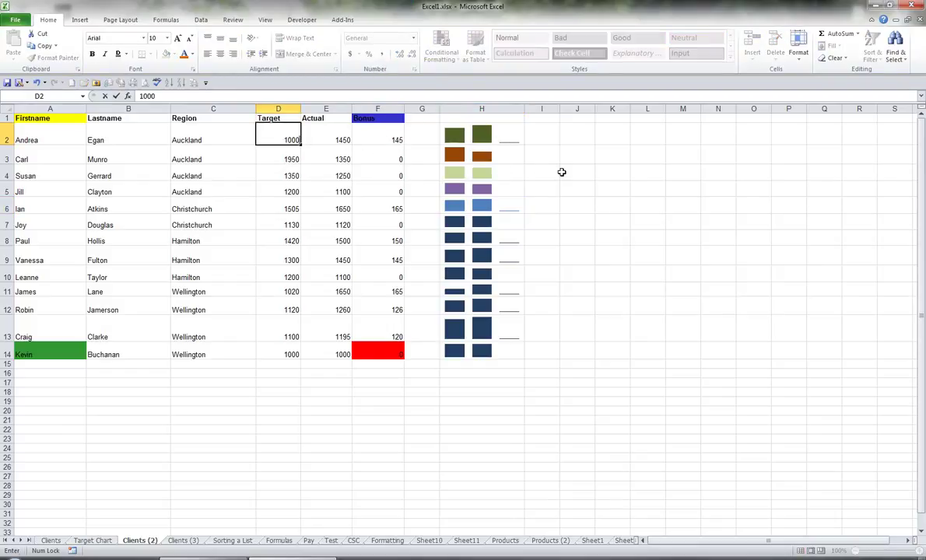
{"action": "key", "text": "Return"}
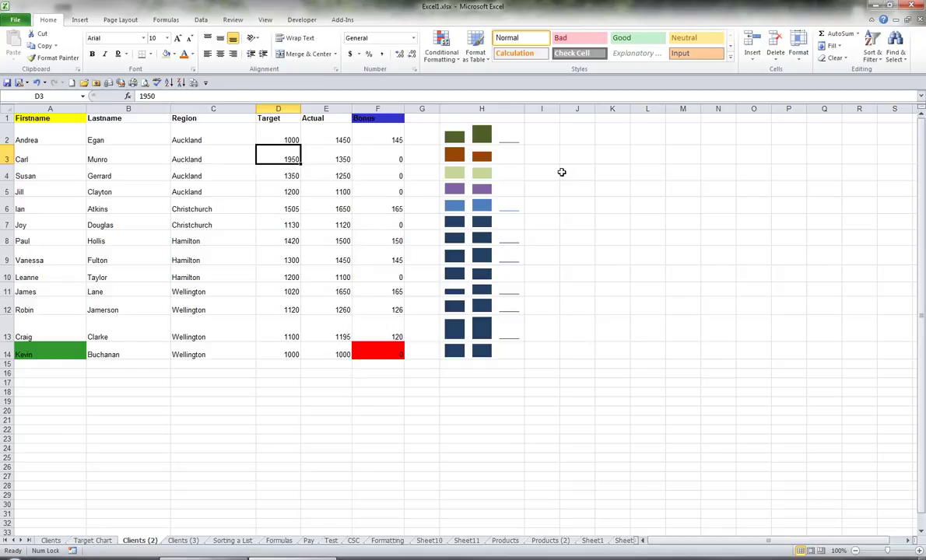
{"action": "key", "text": "Up"}
{"action": "key", "text": "Right"}
{"action": "type", "text": "200"}
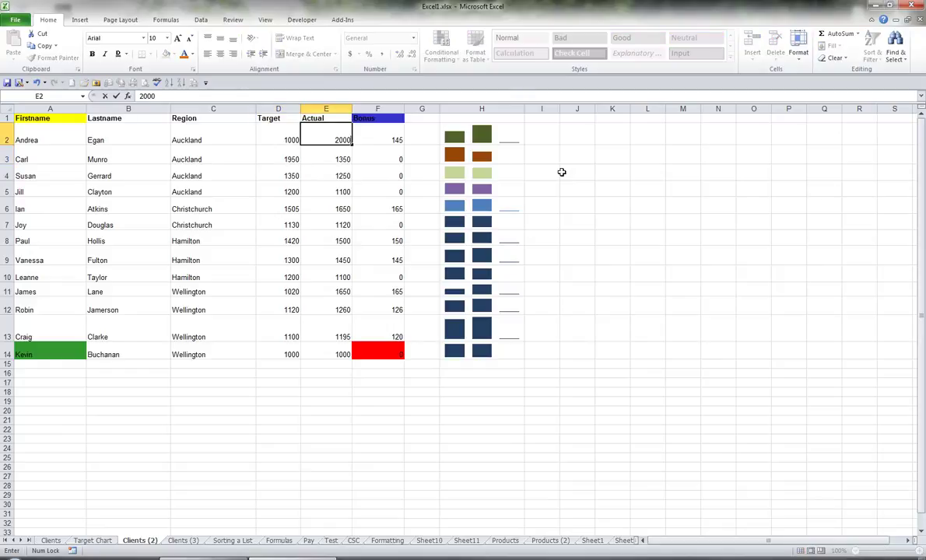
{"action": "key", "text": "Return"}
Step: Set the Bonus value in F2 to 500
{"action": "key", "text": "Up"}
{"action": "key", "text": "Right"}
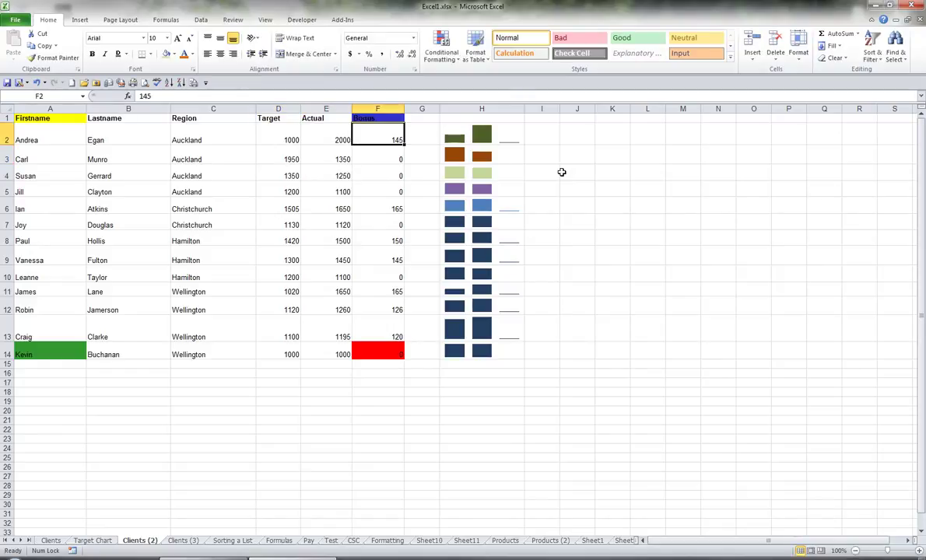
{"action": "type", "text": "500"}
{"action": "key", "text": "Return"}
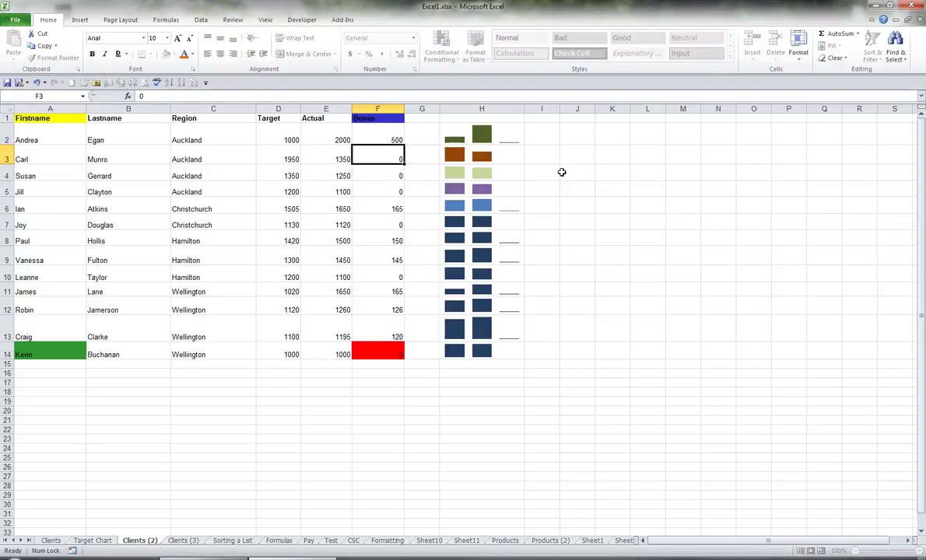
{"action": "key", "text": "Up"}
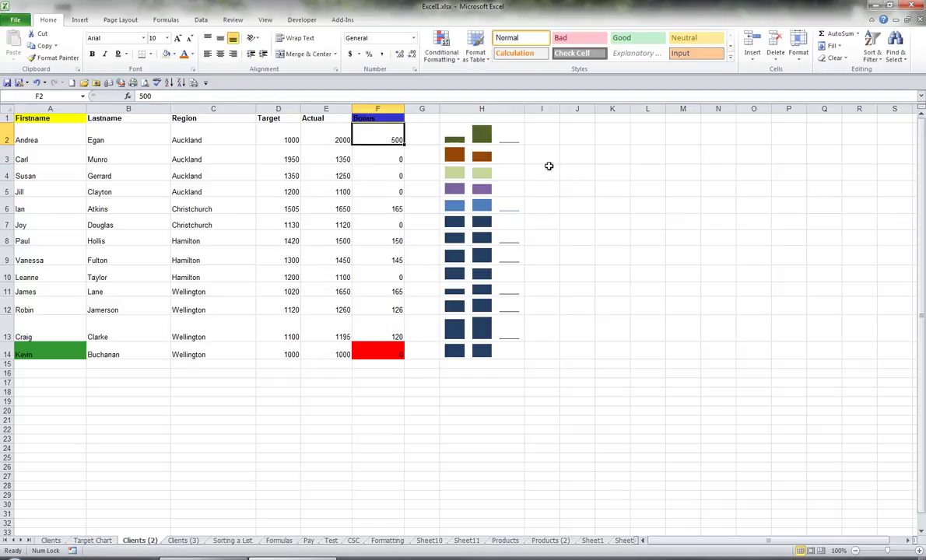
Step: Change the sparkline in H6 to the Line type
{"action": "left_click", "coordinate": [517, 159]}
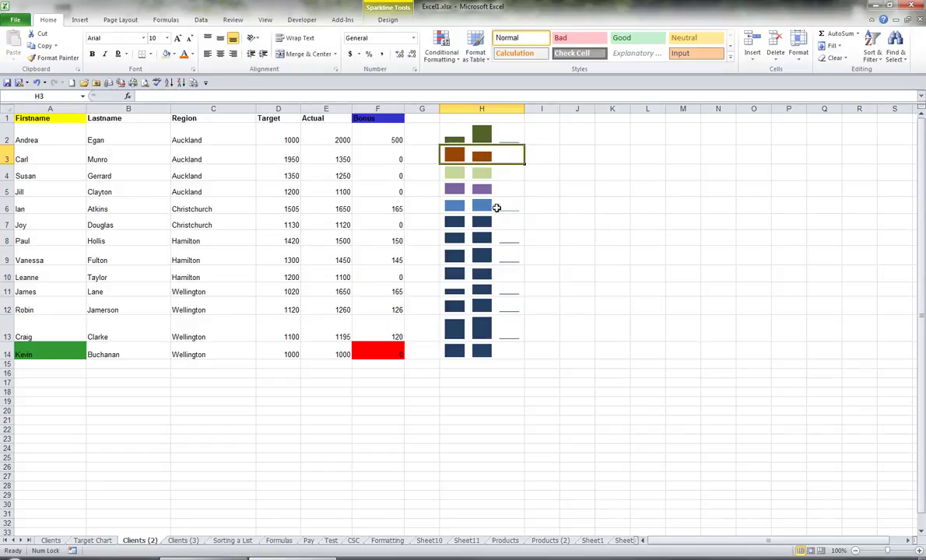
{"action": "left_click", "coordinate": [496, 208]}
{"action": "left_click", "coordinate": [393, 21]}
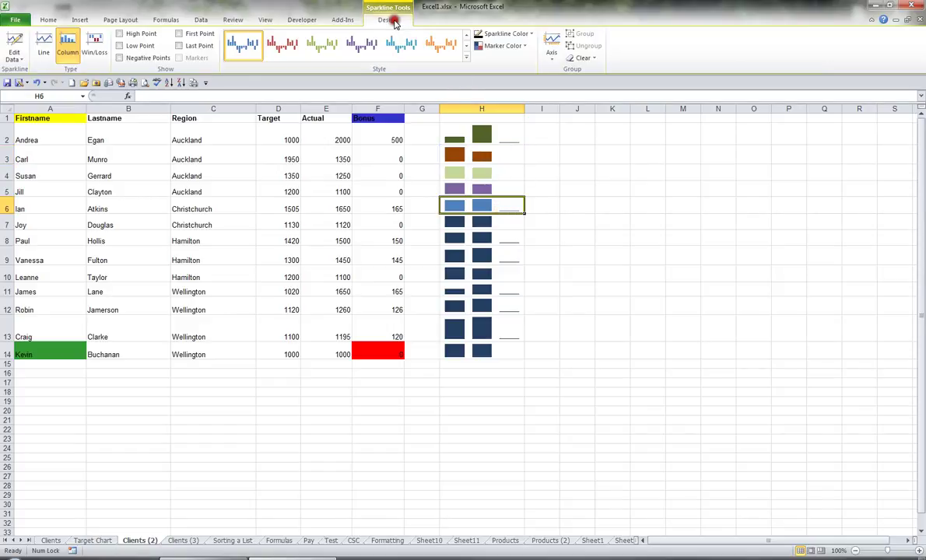
{"action": "left_click", "coordinate": [45, 45]}
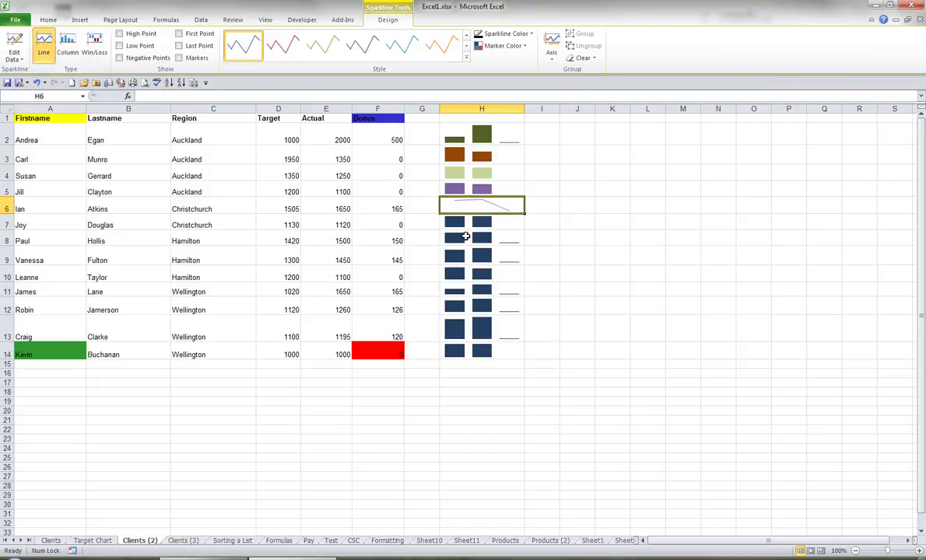
Step: Change the sparkline in H8 to the Line type with an orange style and show its markers
{"action": "left_click", "coordinate": [466, 236]}
{"action": "left_click", "coordinate": [45, 44]}
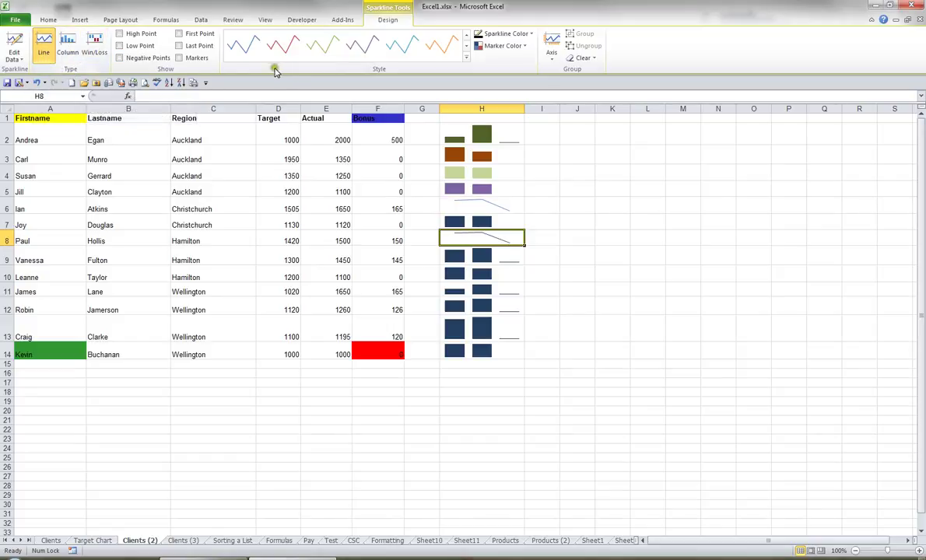
{"action": "left_click", "coordinate": [443, 52]}
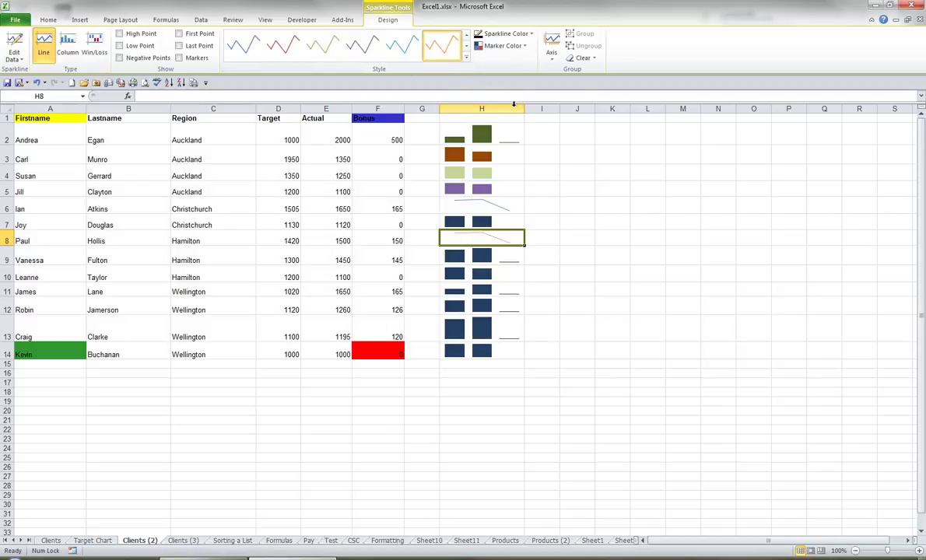
{"action": "left_click", "coordinate": [179, 57]}
Step: Change the sparkline in H9 to the Line type with a teal style and show its markers
{"action": "left_click", "coordinate": [489, 255]}
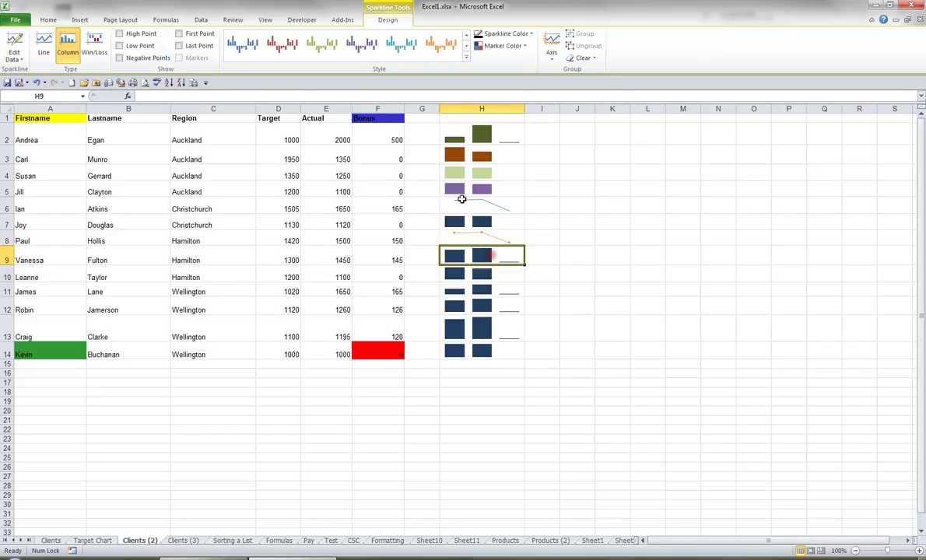
{"action": "left_click", "coordinate": [43, 53]}
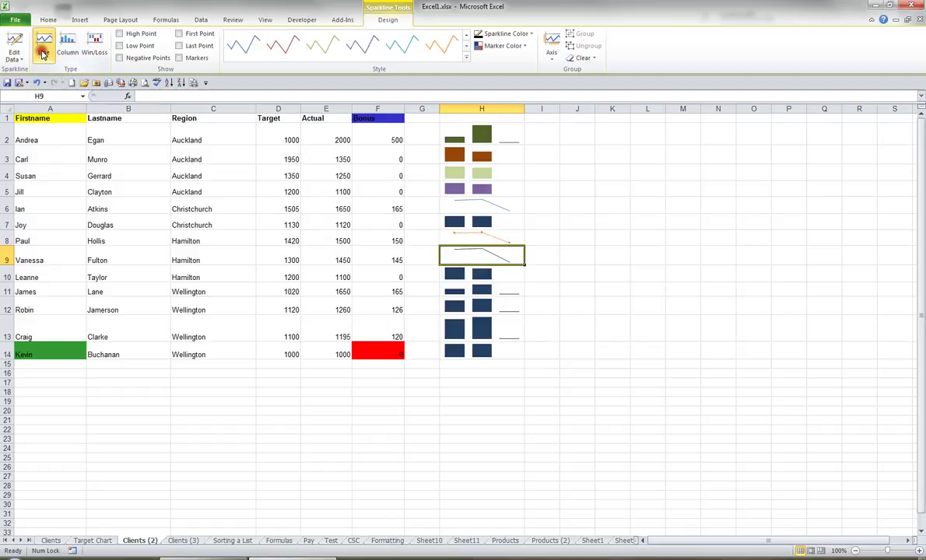
{"action": "left_click", "coordinate": [411, 48]}
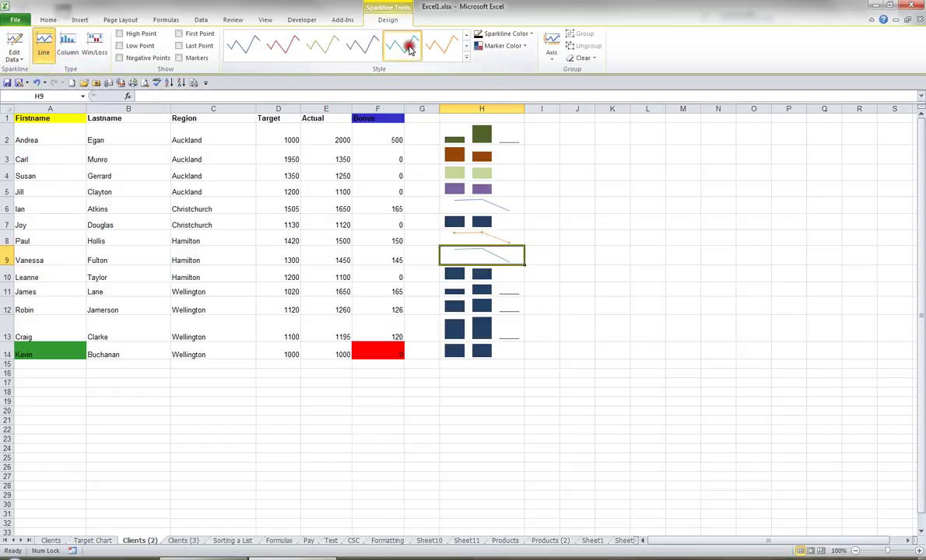
{"action": "left_click", "coordinate": [190, 58]}
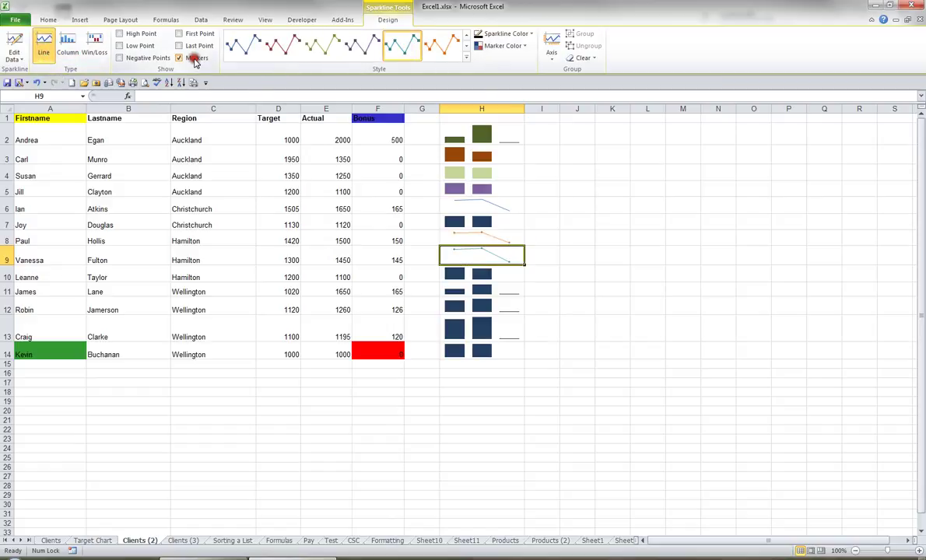
Step: Make row 9 taller and set its Bonus value in F9 to 500
{"action": "left_click_drag", "start_coordinate": [8, 265], "coordinate": [8, 282]}
{"action": "left_click", "coordinate": [366, 260]}
{"action": "type", "text": "500"}
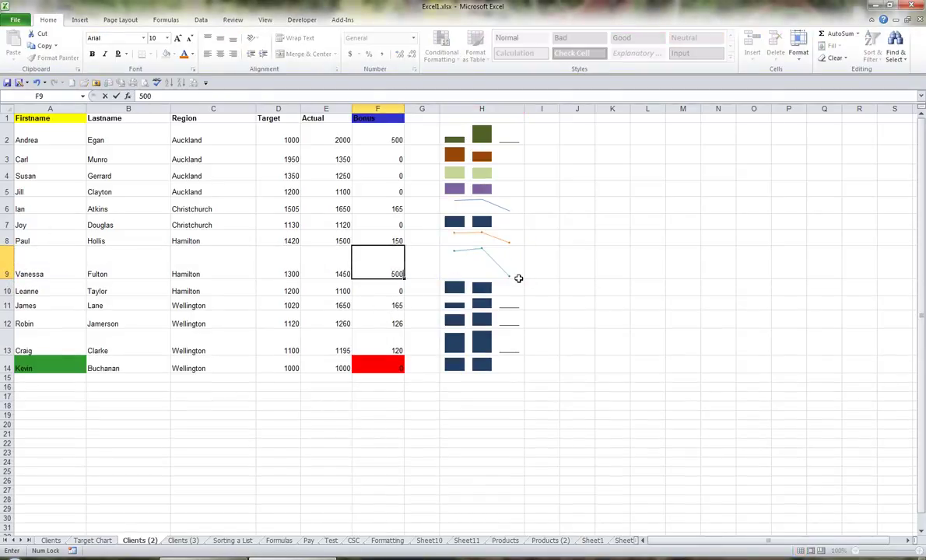
{"action": "key", "text": "Return"}
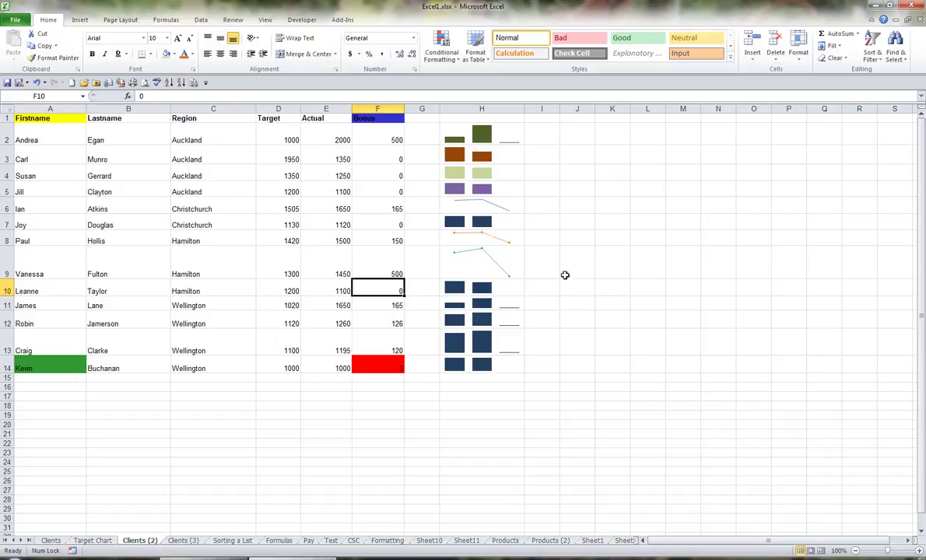
{"action": "left_click", "coordinate": [548, 269]}
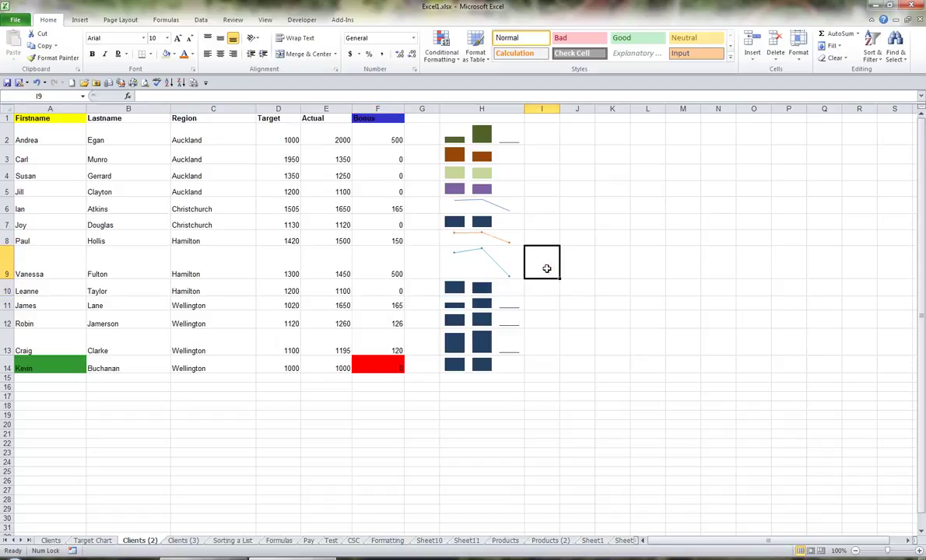